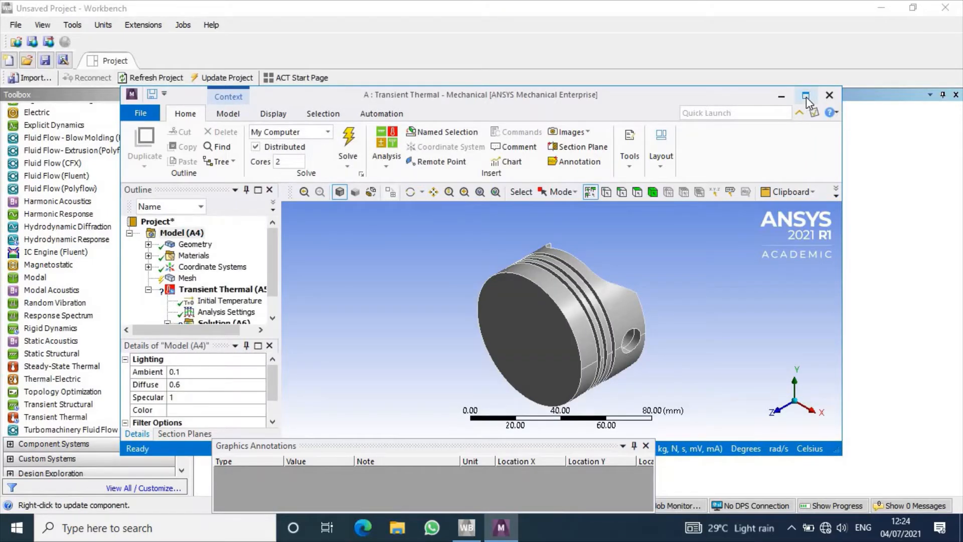
# Step: Set the mesh element size to 3 mm
pyautogui.click(805, 97)
pyautogui.moveTo(394, 384); pyautogui.dragTo(509, 257, button='middle')
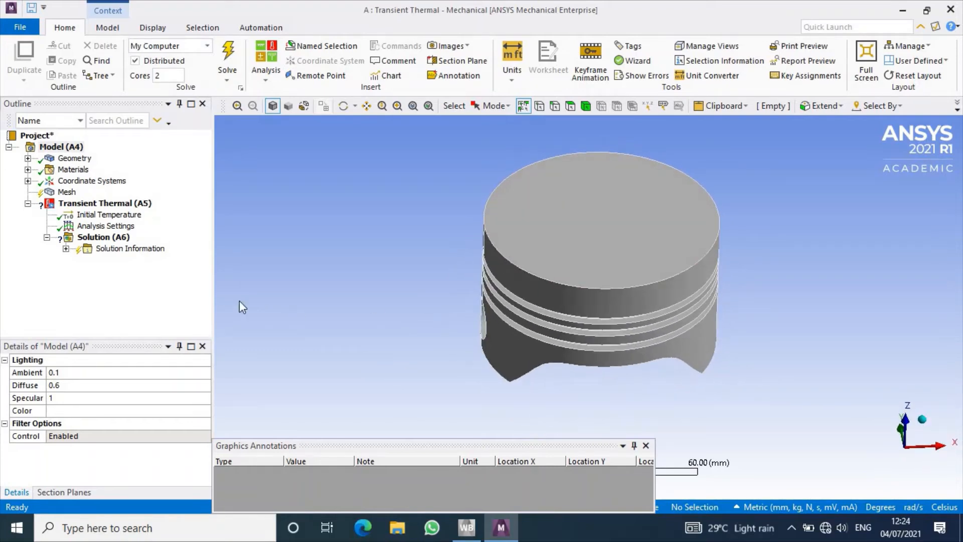
pyautogui.click(66, 192)
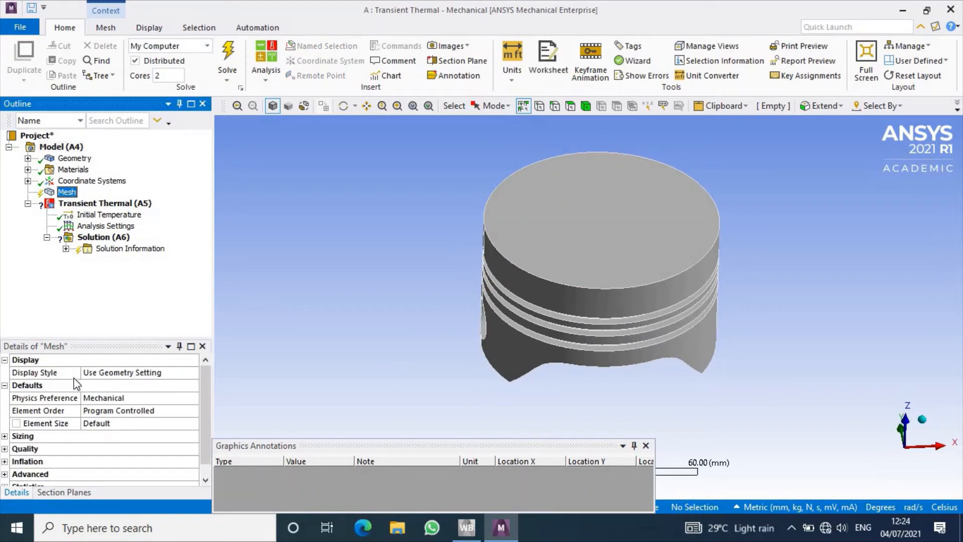
pyautogui.click(110, 426)
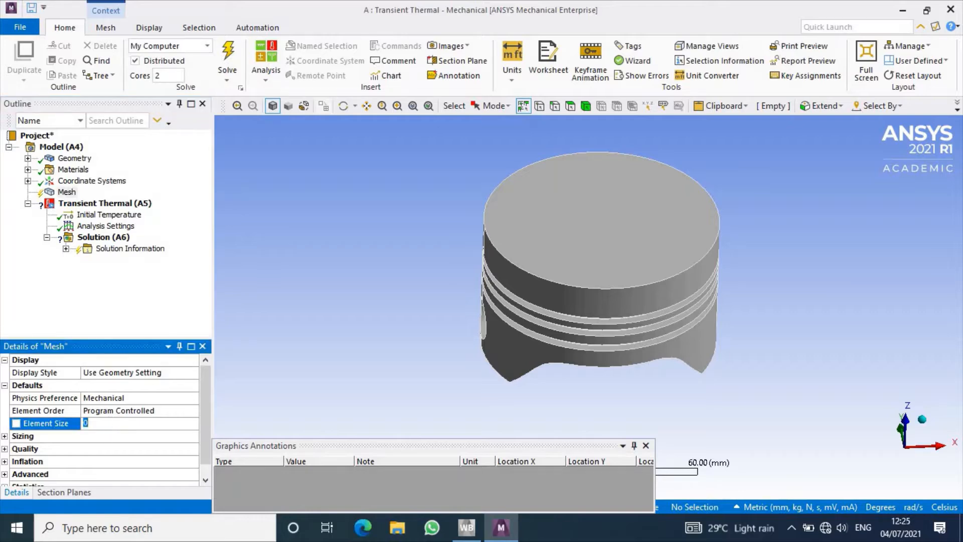
pyautogui.write('3')
pyautogui.press('Return')
# Step: Set the mesh element order to Linear and generate the piston's mesh
pyautogui.click(191, 414)
pyautogui.click(192, 413)
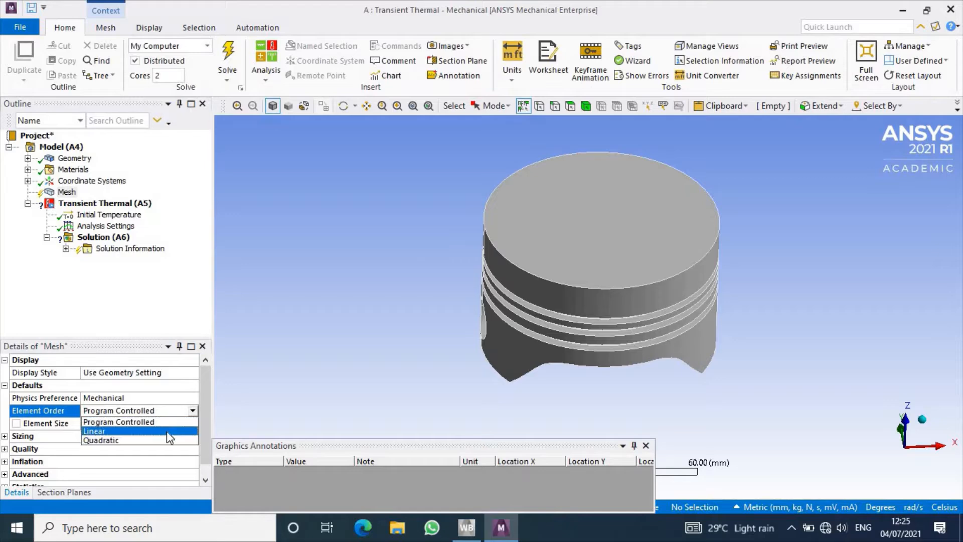
pyautogui.click(167, 432)
pyautogui.rightClick(71, 196)
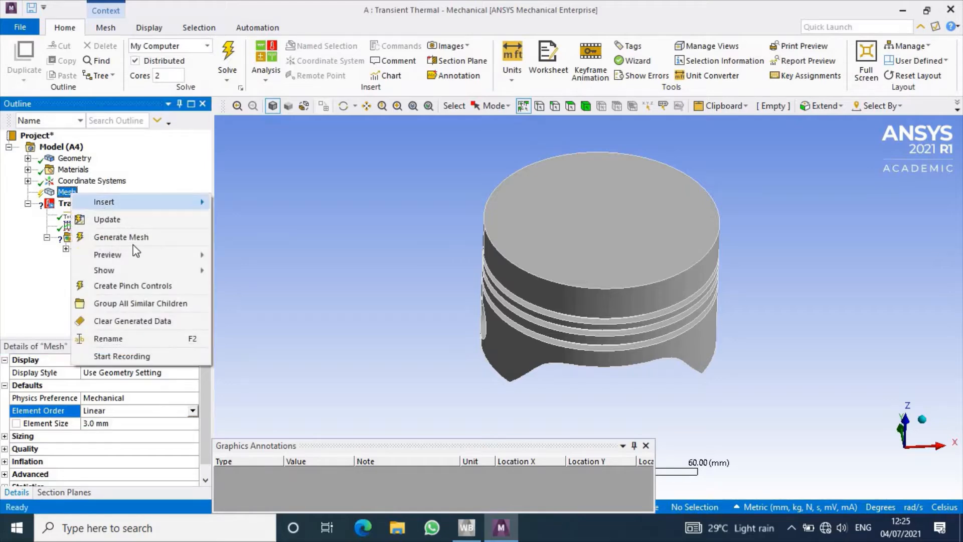
pyautogui.click(158, 246)
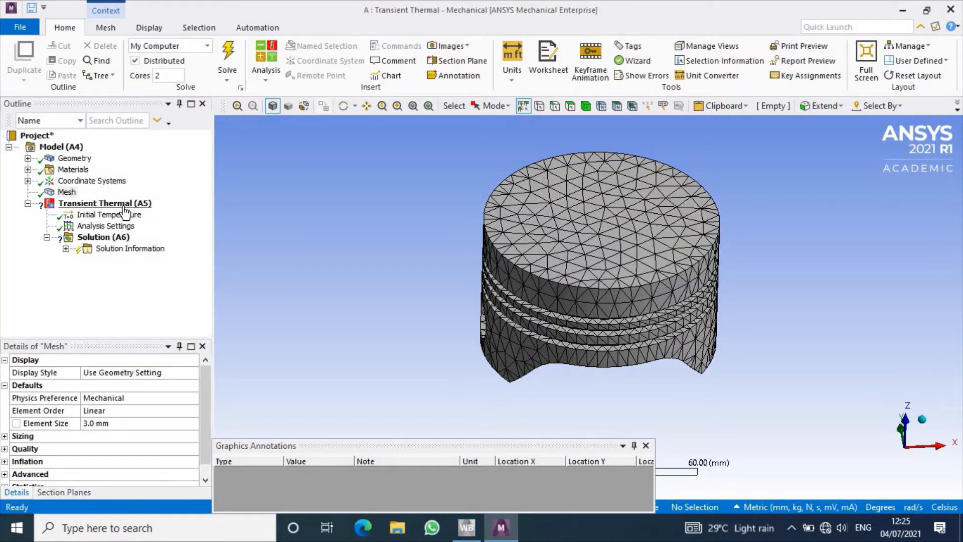
# Step: Set the step end time in the analysis settings to 10 s
pyautogui.click(116, 227)
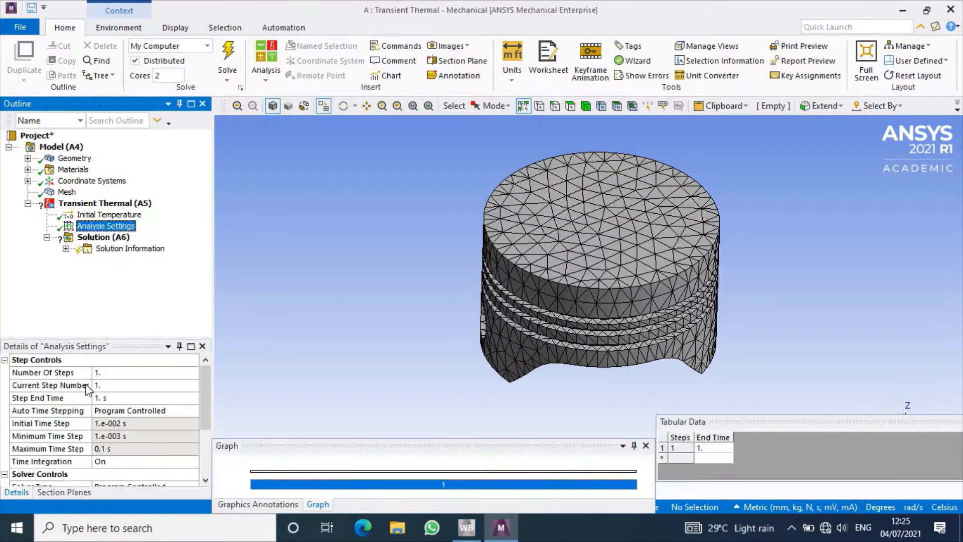
pyautogui.click(109, 397)
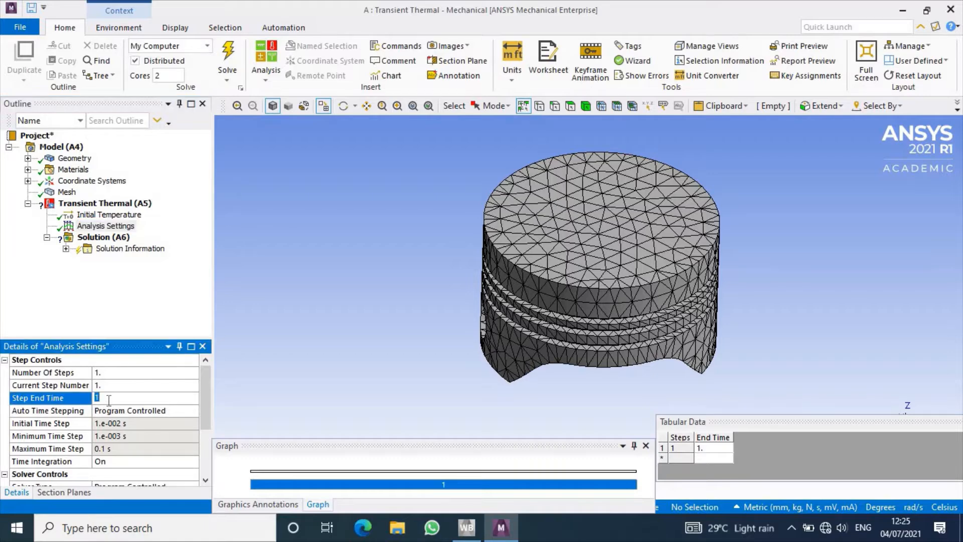
pyautogui.write('10')
pyautogui.press('Return')
# Step: Turn on auto time stepping in the analysis settings so the time step sizes are editable
pyautogui.click(146, 436)
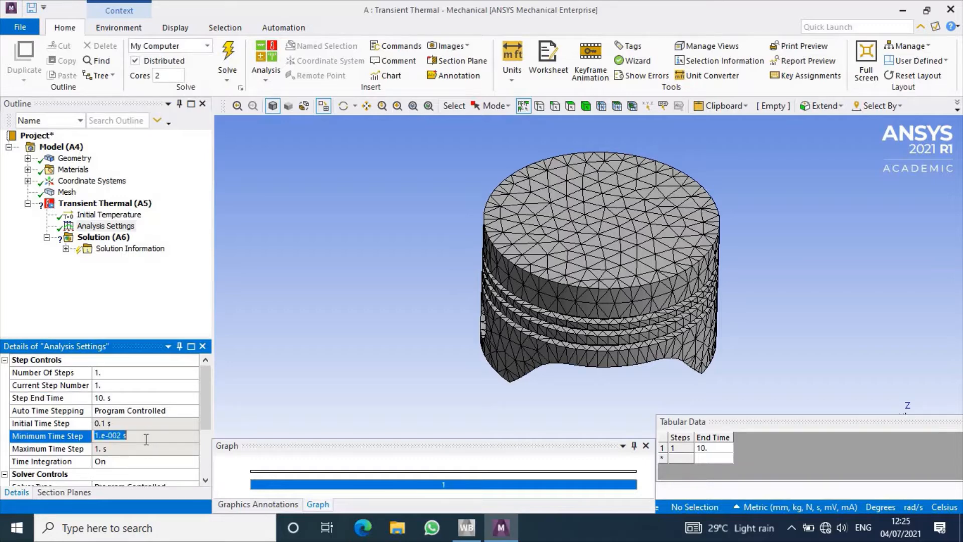
pyautogui.click(145, 439)
pyautogui.click(146, 438)
pyautogui.click(192, 408)
pyautogui.click(191, 411)
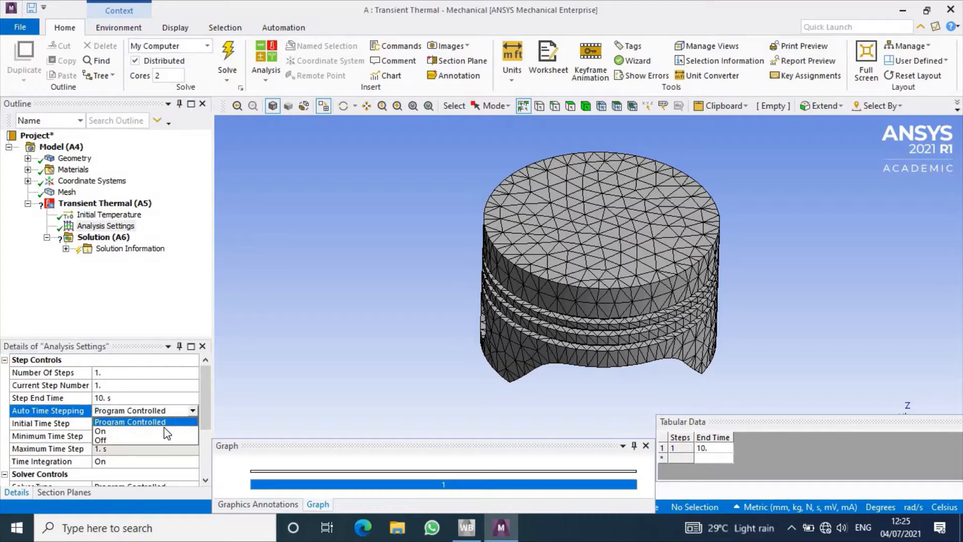
pyautogui.click(146, 432)
# Step: Set both the initial time step and the minimum time step to 0.1 s
pyautogui.click(143, 436)
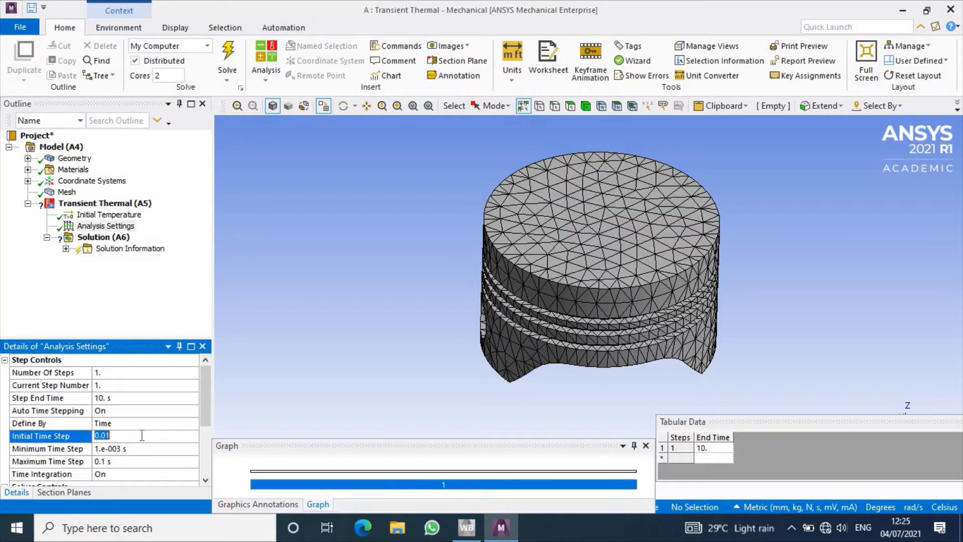
pyautogui.write('0.1')
pyautogui.click(135, 449)
pyautogui.write('0.1')
pyautogui.press('Return')
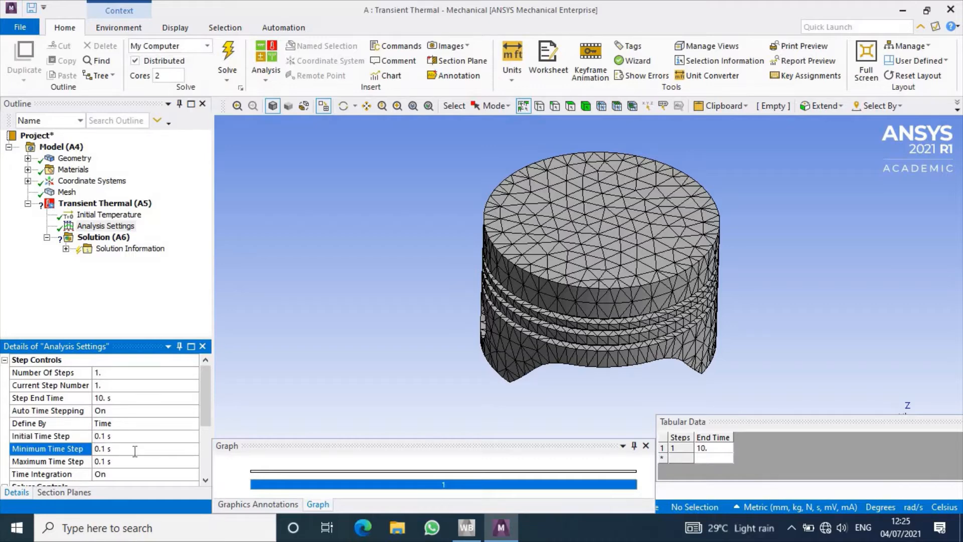
pyautogui.scroll(-2, 126, 463)
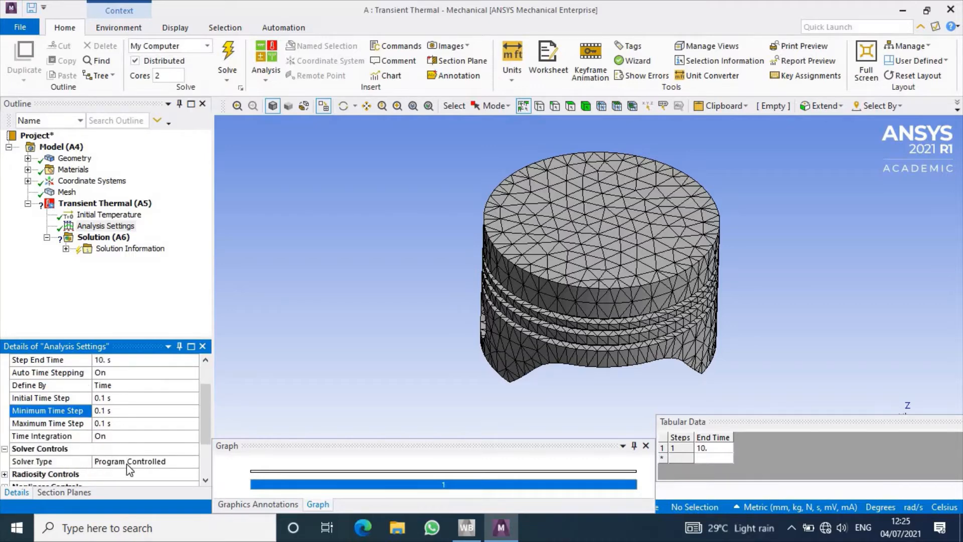
pyautogui.scroll(2, 126, 463)
# Step: Insert a Temperature load in the transient thermal analysis and scope it to the piston's flat top face
pyautogui.click(89, 203)
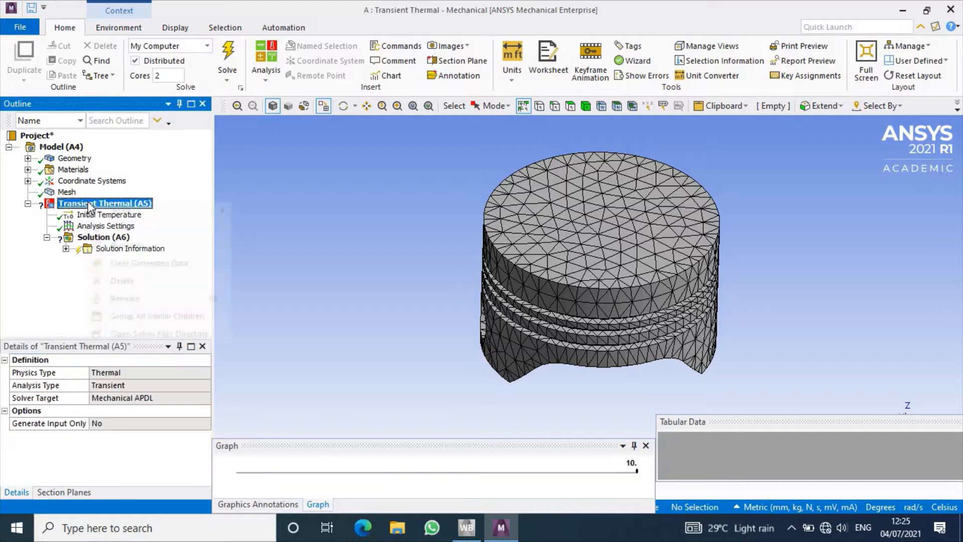
pyautogui.rightClick(89, 204)
pyautogui.moveTo(129, 210)
pyautogui.click(286, 215)
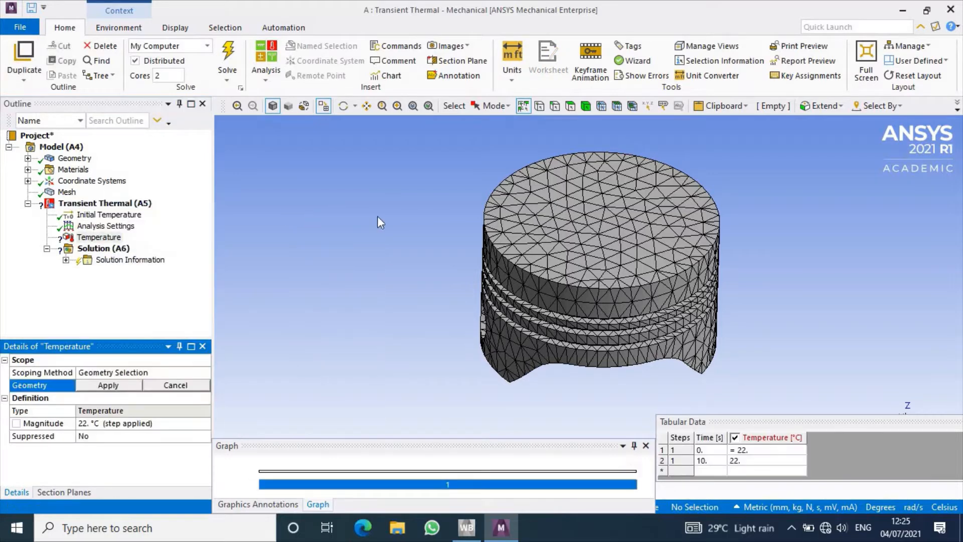
pyautogui.click(582, 226)
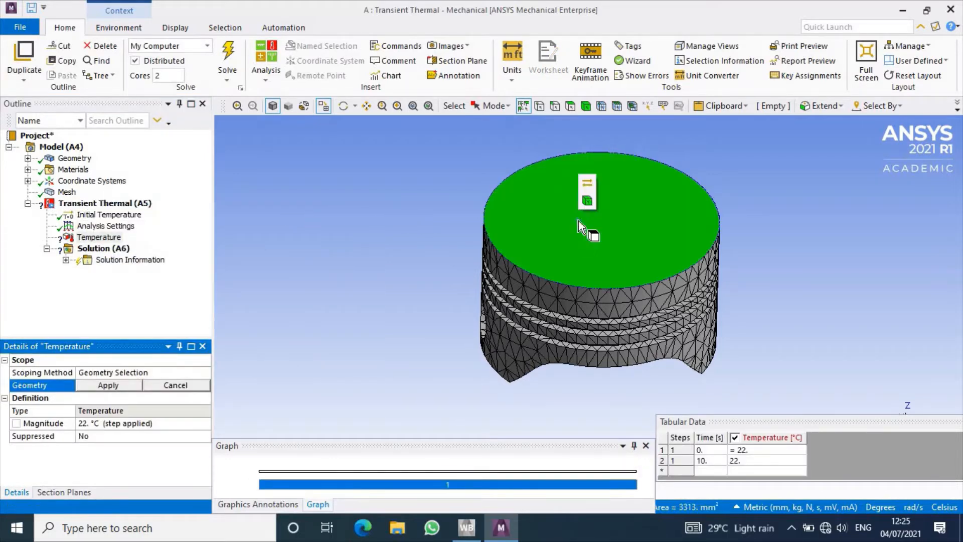
pyautogui.click(135, 383)
# Step: Define the temperature load's magnitude as tabular data
pyautogui.click(204, 423)
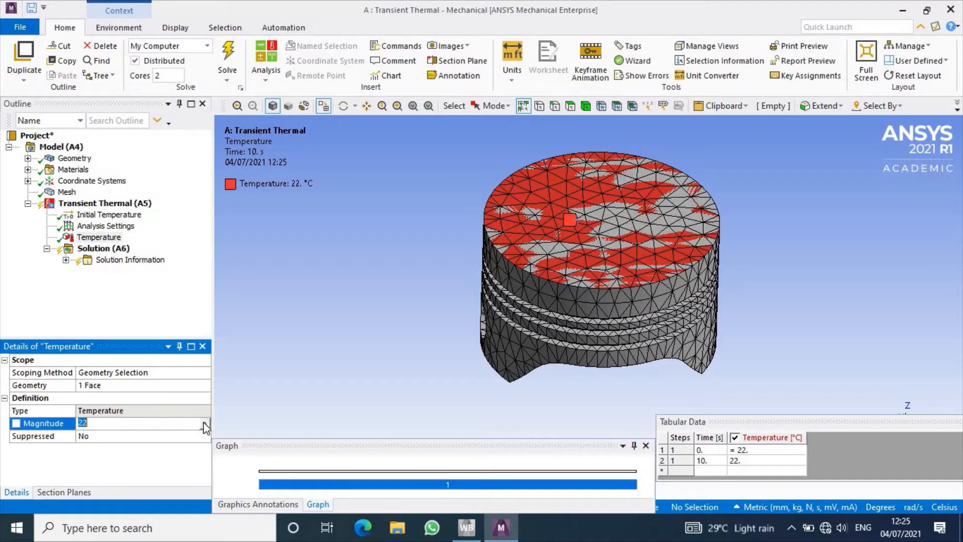
pyautogui.click(204, 423)
pyautogui.click(231, 482)
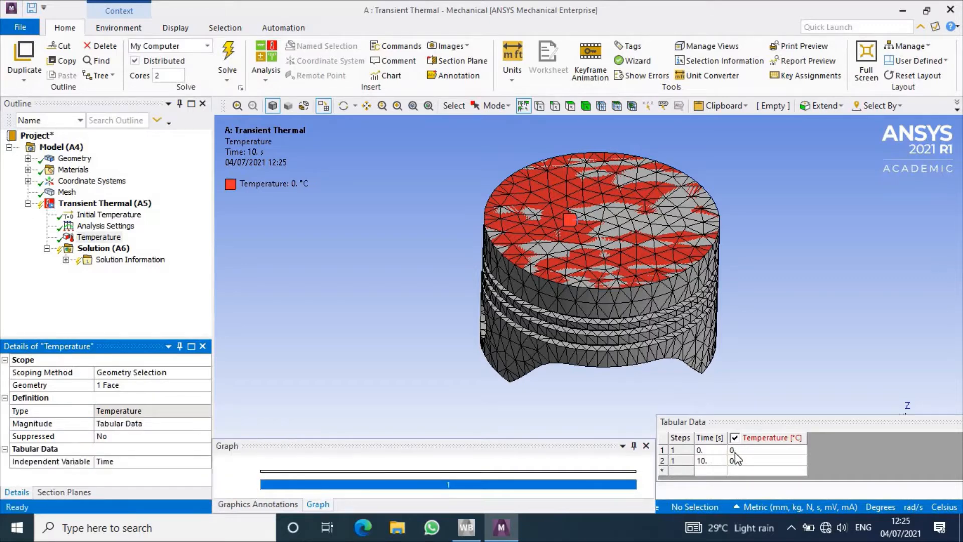
# Step: Enter temperatures of 100 °C at 2 s and 500 °C at 3 s in the load table
pyautogui.click(712, 463)
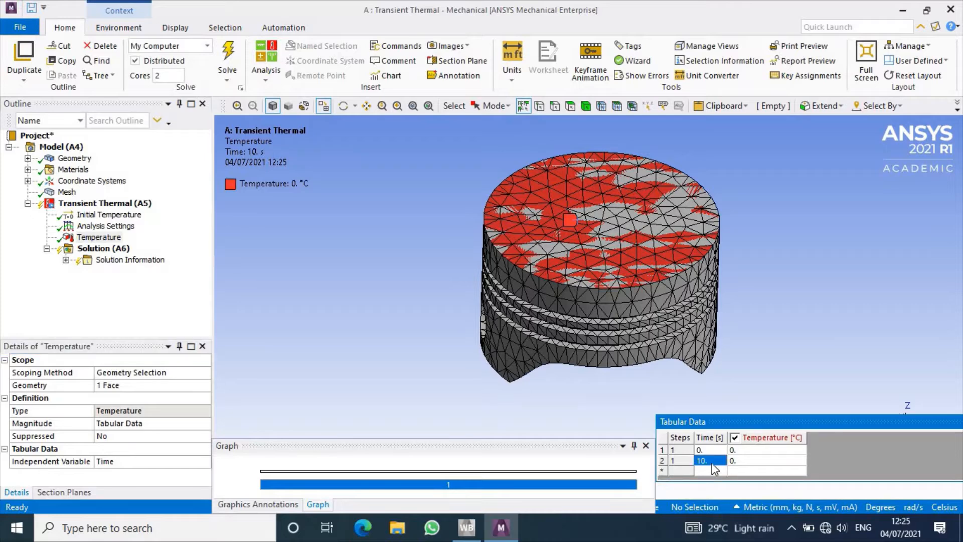
pyautogui.write('2')
pyautogui.press('Tab')
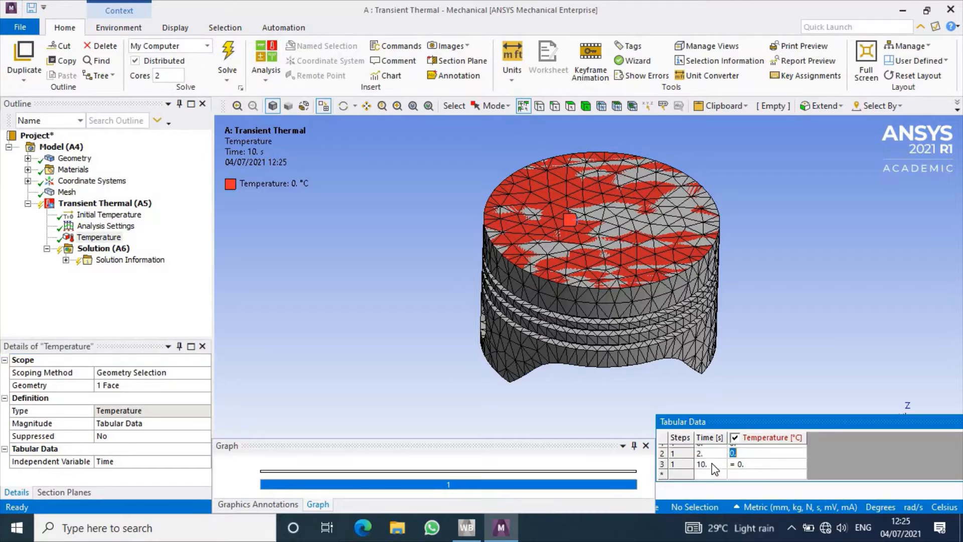
pyautogui.write('100')
pyautogui.press('Tab')
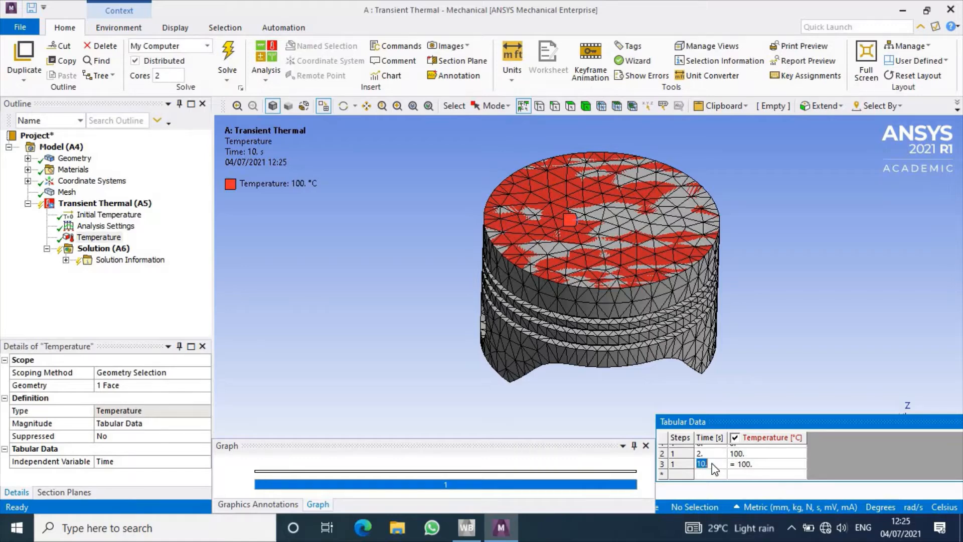
pyautogui.press('Tab')
pyautogui.write('500')
pyautogui.press('Return')
pyautogui.write('3')
pyautogui.press('Tab')
# Step: Add temperatures of 800 °C at 4 s and 1300 °C at 6 s to the load table
pyautogui.press('Down')
pyautogui.write('800')
pyautogui.press('Tab')
pyautogui.click(711, 464)
pyautogui.write('4')
pyautogui.press('Tab')
pyautogui.press('Down')
pyautogui.write('1300')
pyautogui.press('Tab')
pyautogui.click(711, 463)
pyautogui.write('6')
pyautogui.press('Tab')
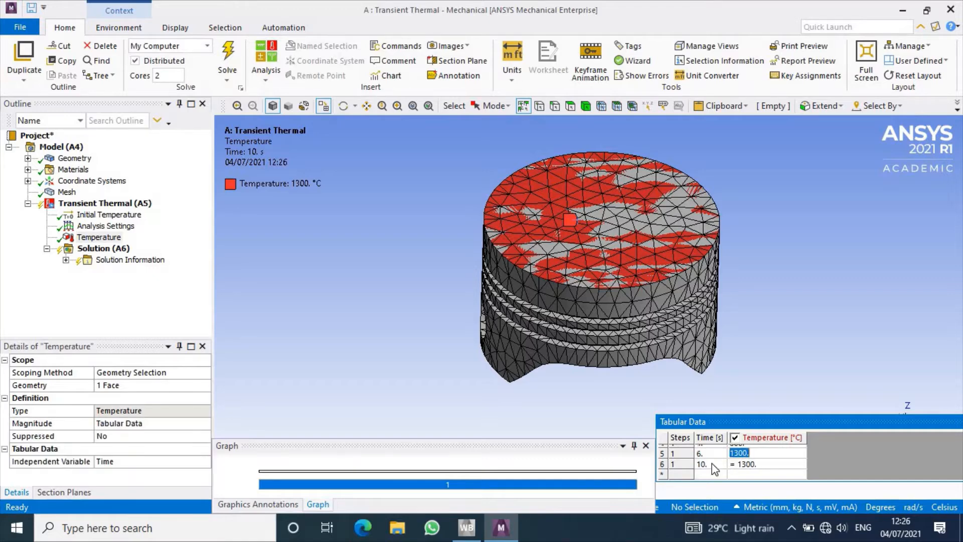
# Step: Add temperatures of 1500 °C at 7 s and 1700 °C at 8 s to the load table
pyautogui.press('Down')
pyautogui.write('1500')
pyautogui.click(711, 463)
pyautogui.write('7')
pyautogui.press('Tab')
pyautogui.press('Down')
pyautogui.write('1700')
pyautogui.press('Tab')
pyautogui.click(712, 463)
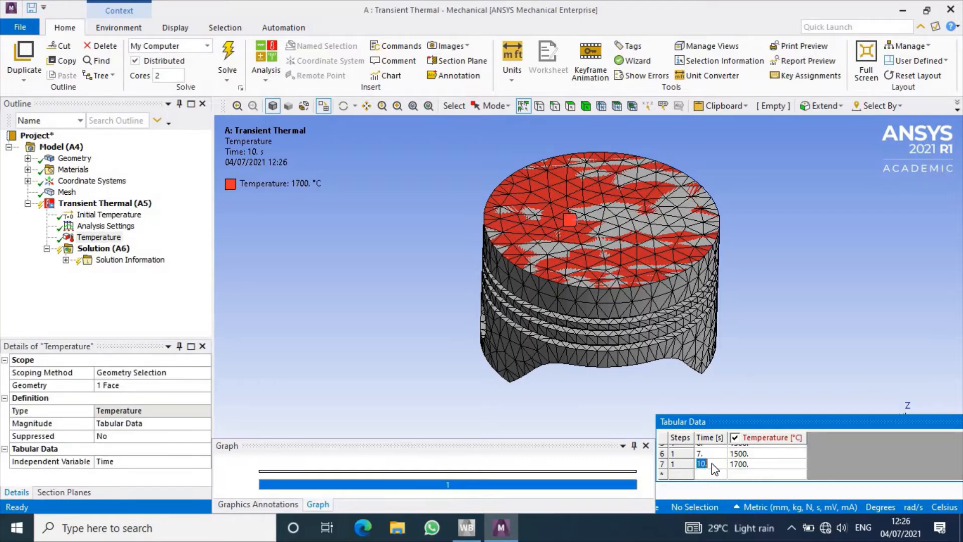
pyautogui.write('8')
pyautogui.press('Tab')
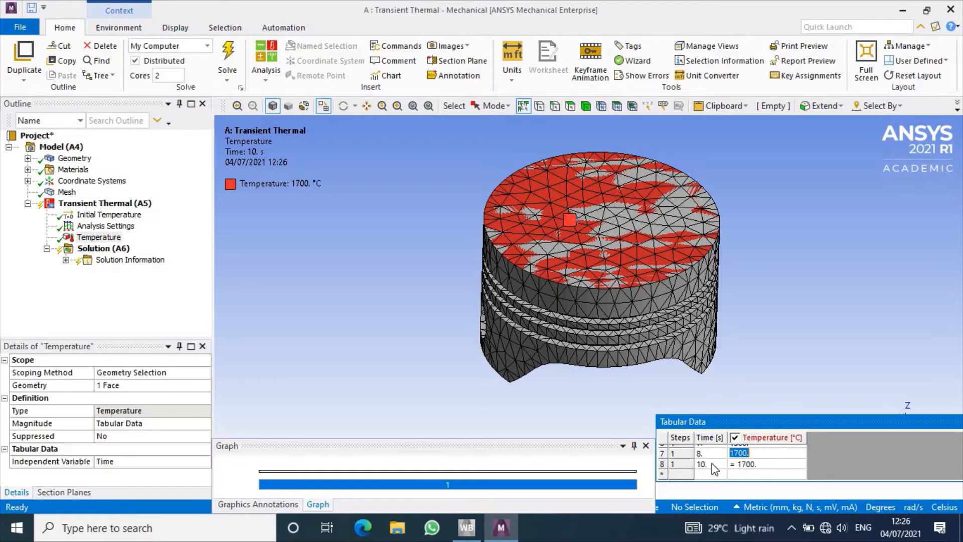
# Step: Complete the temperature load table with 1900 °C at 9 s and 2000 °C at 10 s
pyautogui.write('1900')
pyautogui.press('Tab')
pyautogui.click(712, 463)
pyautogui.write('9')
pyautogui.press('Tab')
pyautogui.press('Tab')
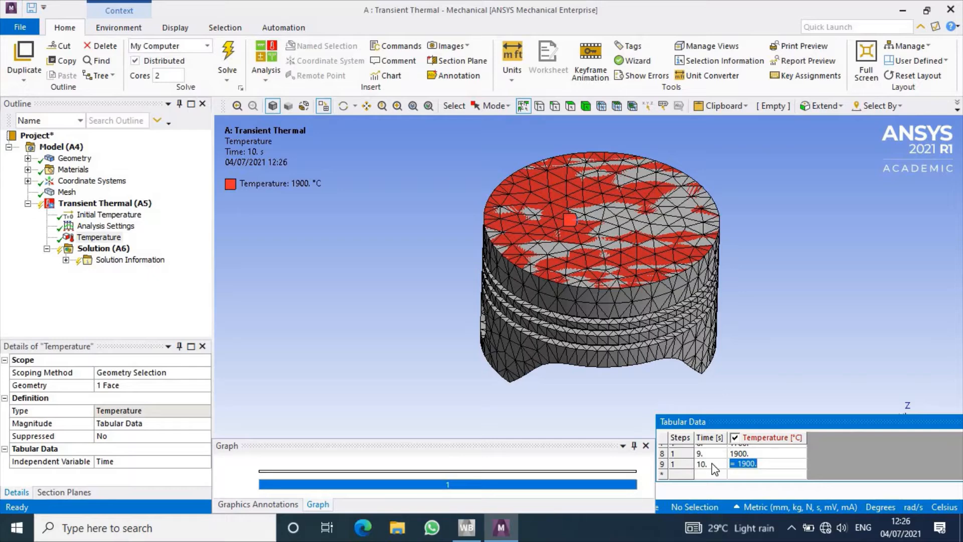
pyautogui.write('2000')
pyautogui.press('Tab')
# Step: Insert a Convection load and scope it to all piston faces except the flat top face
pyautogui.click(114, 202)
pyautogui.rightClick(114, 201)
pyautogui.moveTo(145, 211)
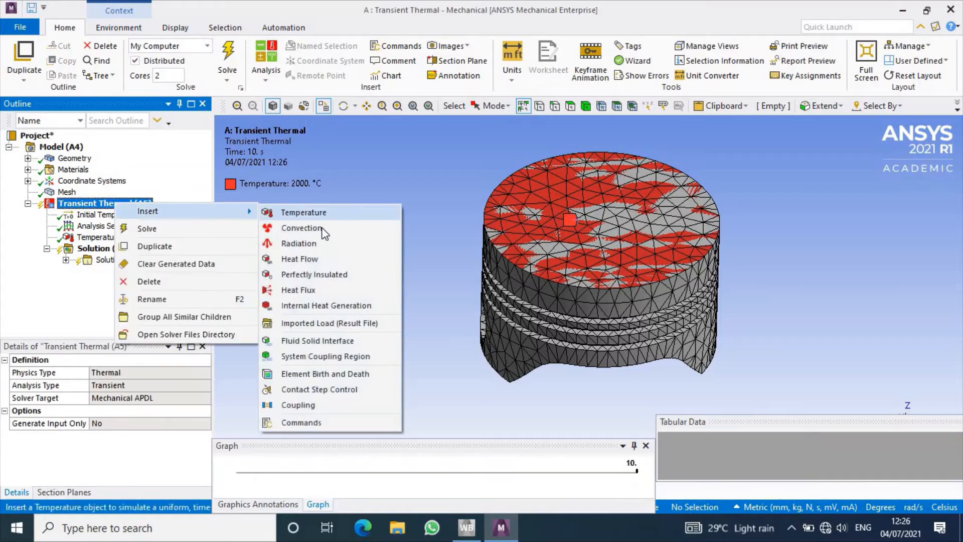
pyautogui.click(301, 227)
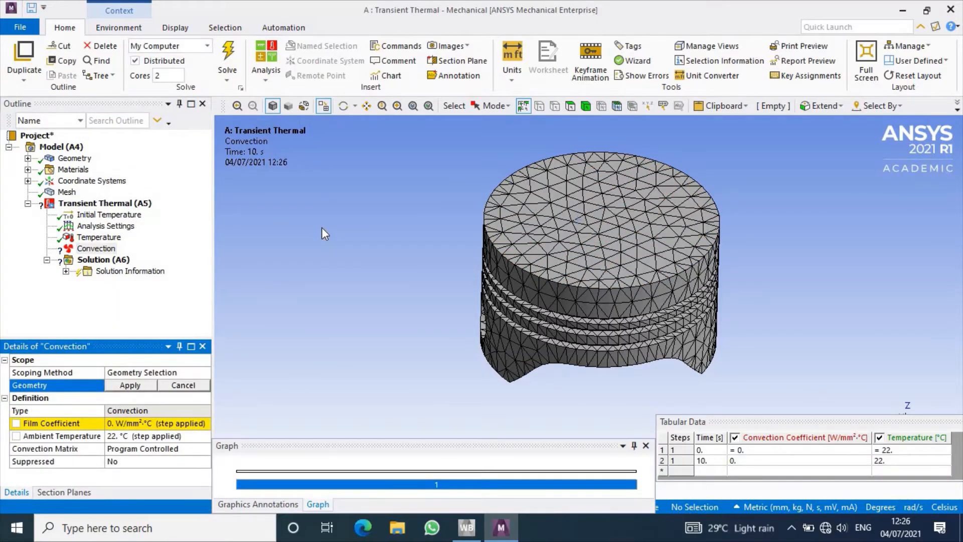
pyautogui.hotkey('ctrl', 'a')
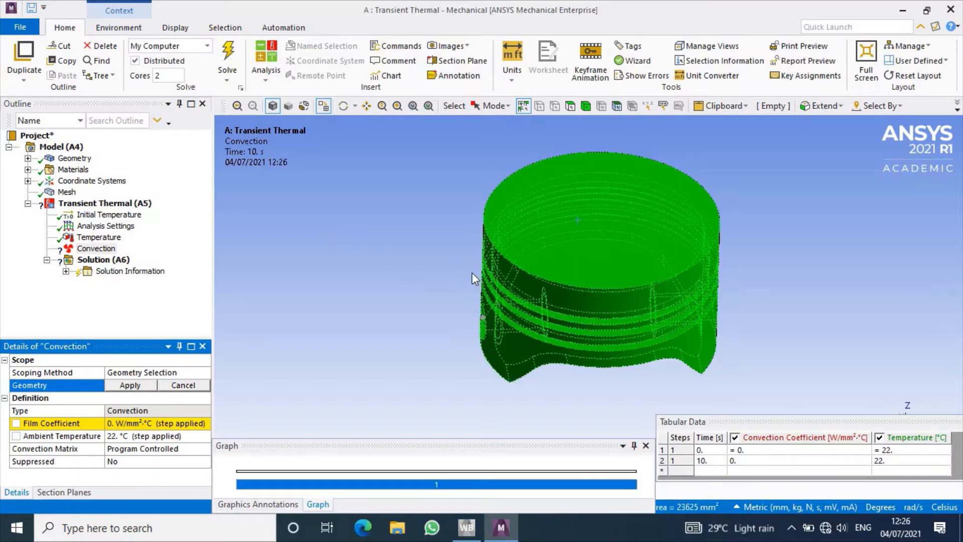
pyautogui.keyDown('ctrl'); pyautogui.click(576, 252); pyautogui.keyUp('ctrl')
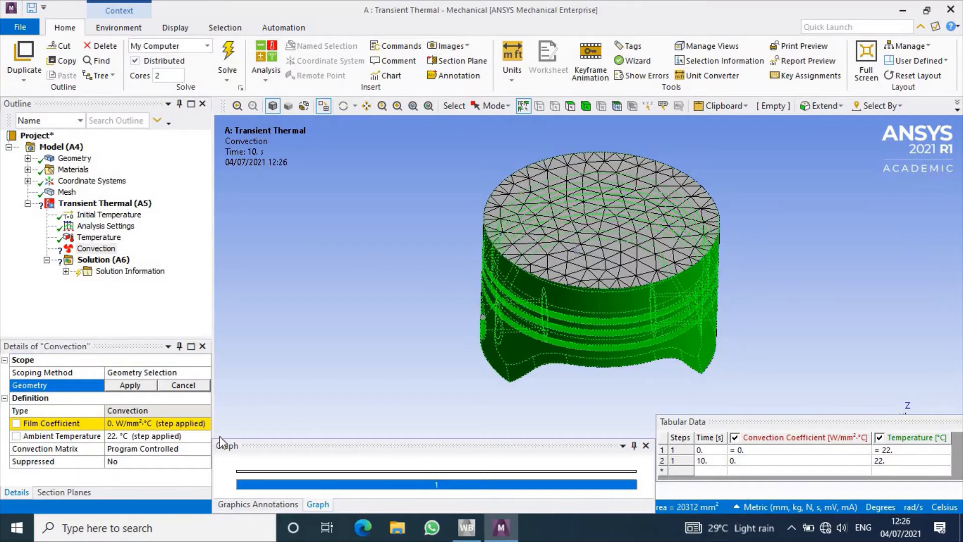
pyautogui.click(130, 384)
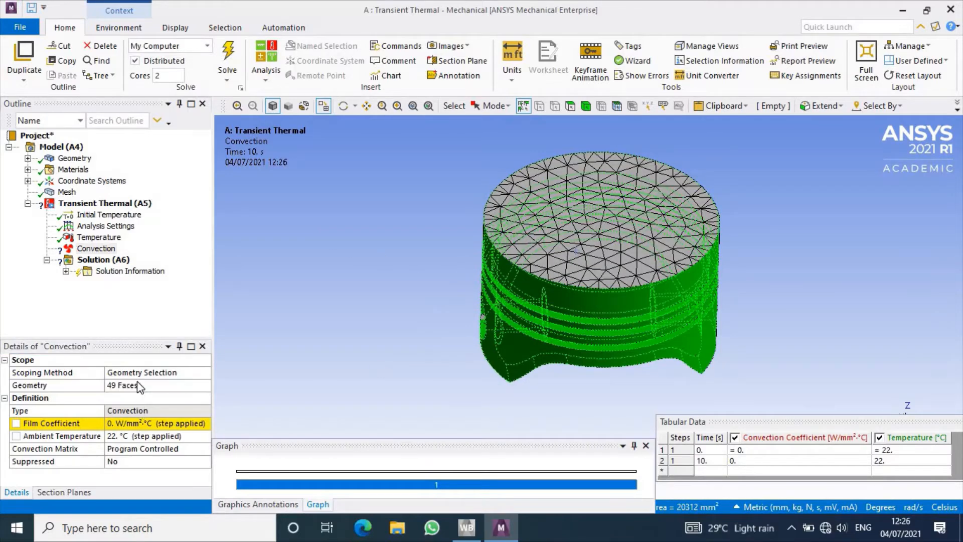
# Step: Set the convection film coefficient to 0.2 W/mm²·°C
pyautogui.click(143, 424)
pyautogui.write('0.2')
pyautogui.press('Return')
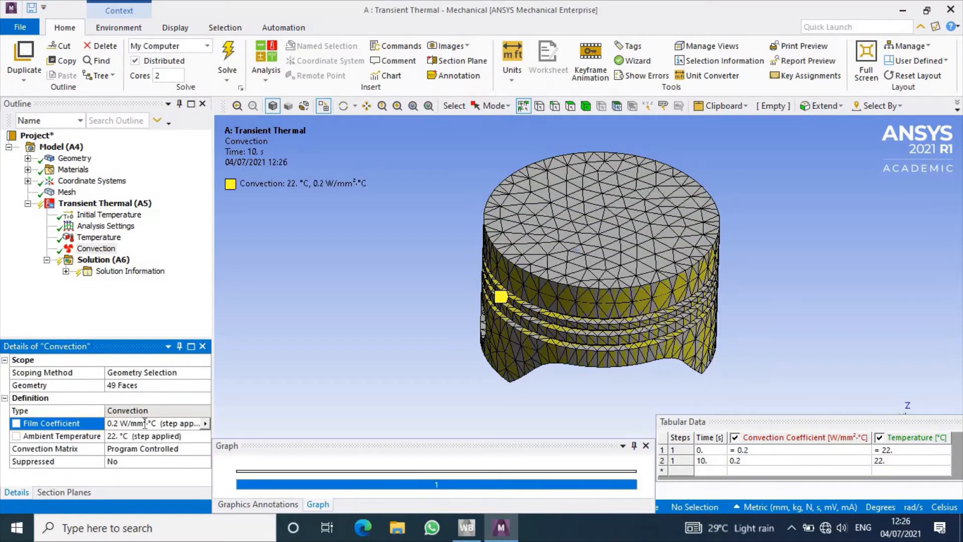
# Step: Add Temperature and Total Heat Flux results to the solution and solve the analysis
pyautogui.rightClick(119, 260)
pyautogui.moveTo(172, 268)
pyautogui.moveTo(293, 268)
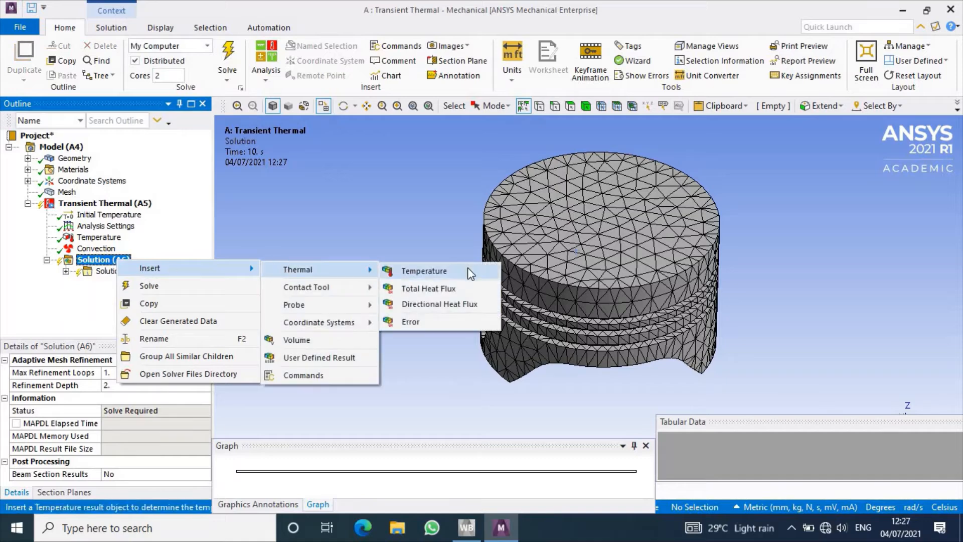
pyautogui.click(468, 267)
pyautogui.rightClick(119, 261)
pyautogui.moveTo(176, 274)
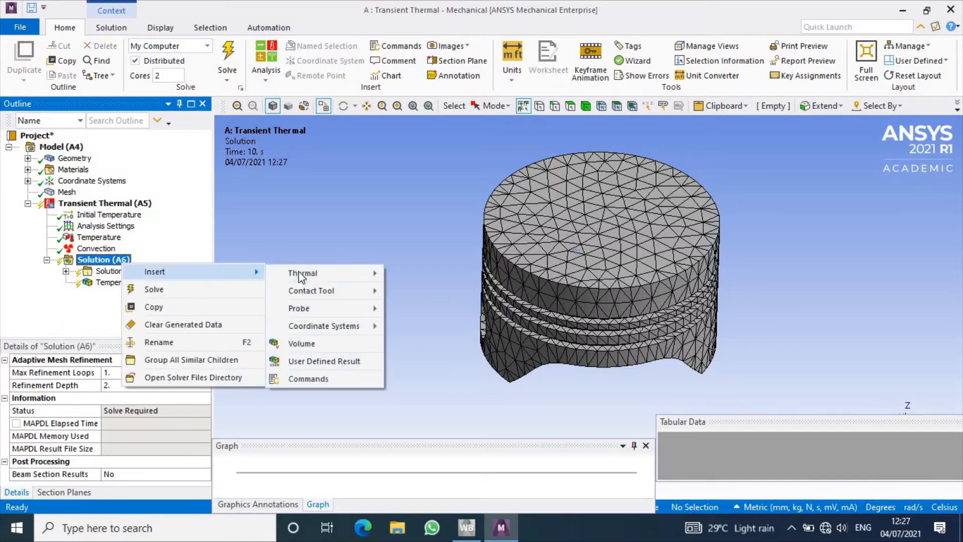
pyautogui.moveTo(306, 272)
pyautogui.click(431, 291)
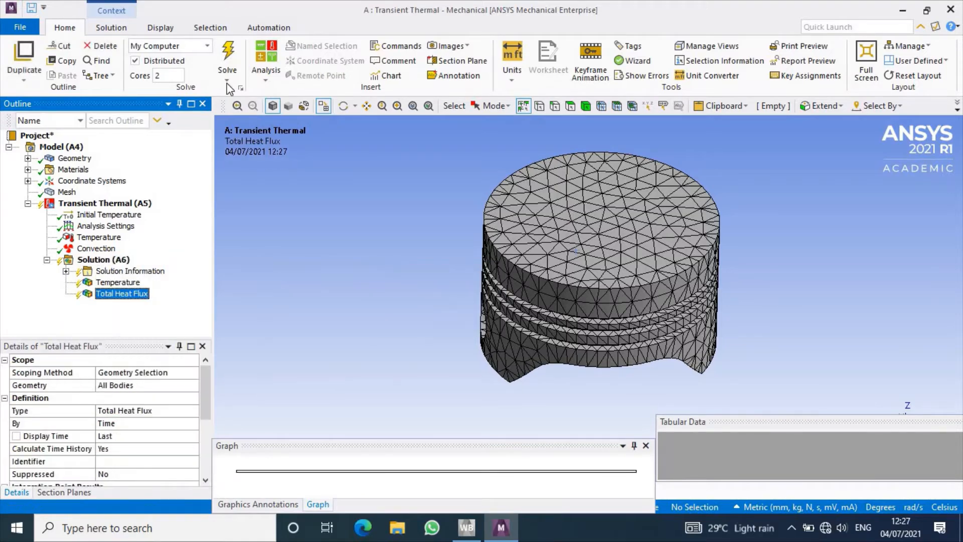
pyautogui.click(229, 68)
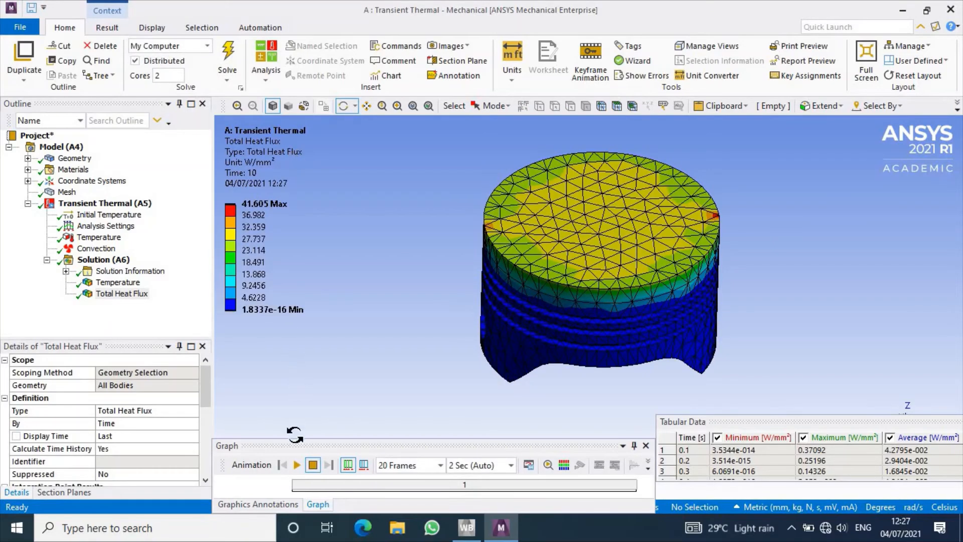
# Step: Play and pause the animations of the Total Heat Flux and Temperature results over the transient run
pyautogui.click(297, 465)
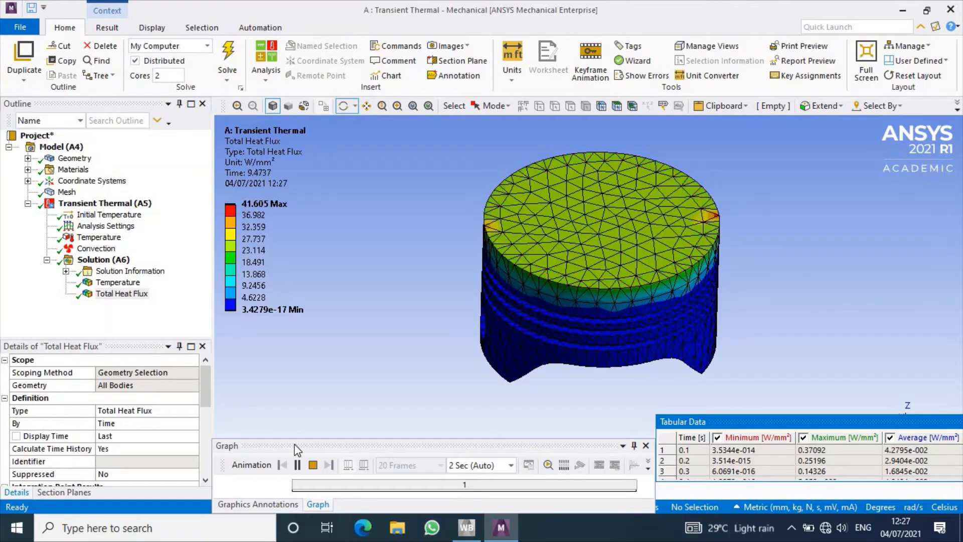
pyautogui.click(296, 465)
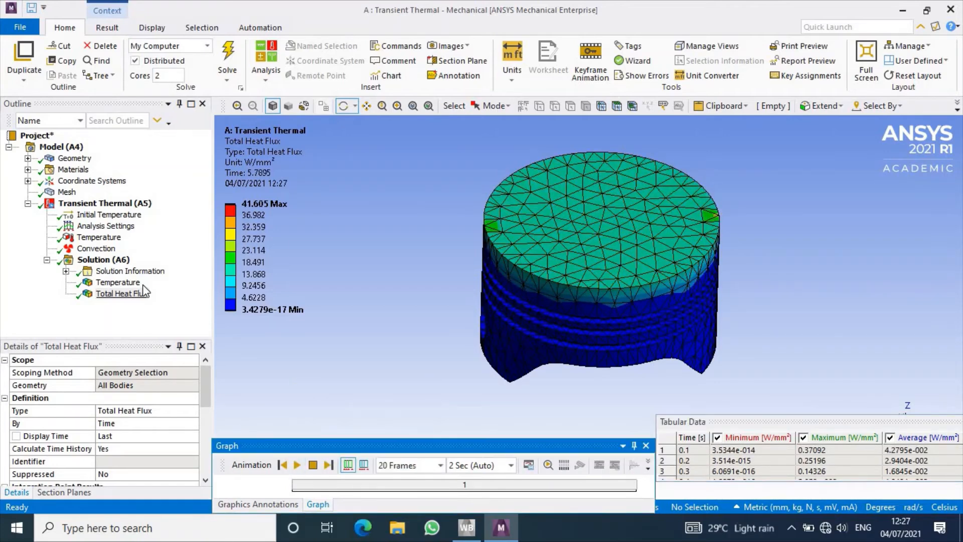
pyautogui.click(118, 282)
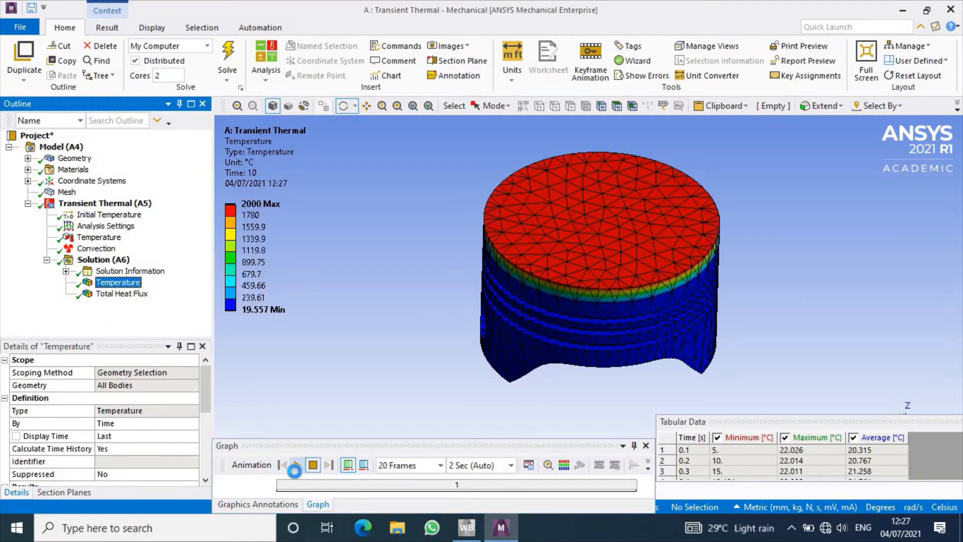
pyautogui.click(296, 469)
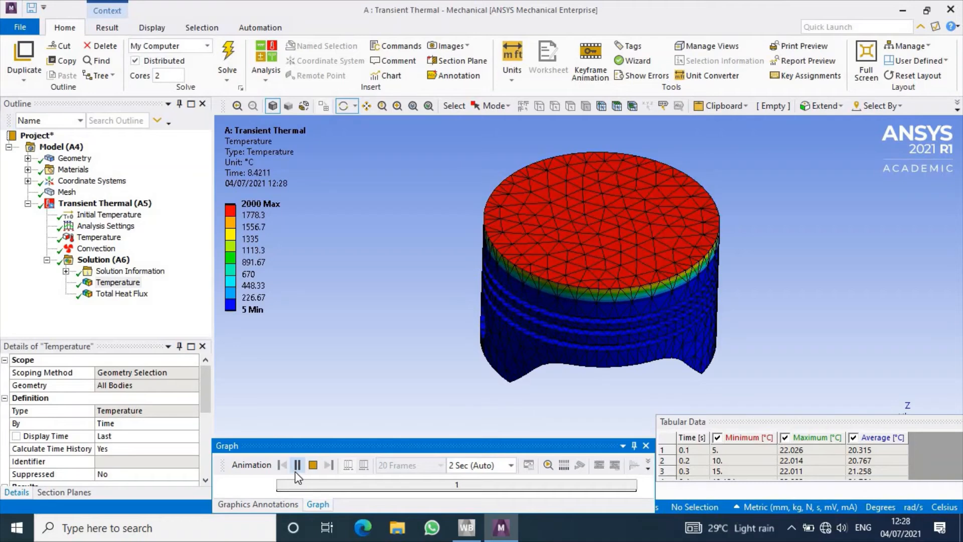
pyautogui.click(296, 469)
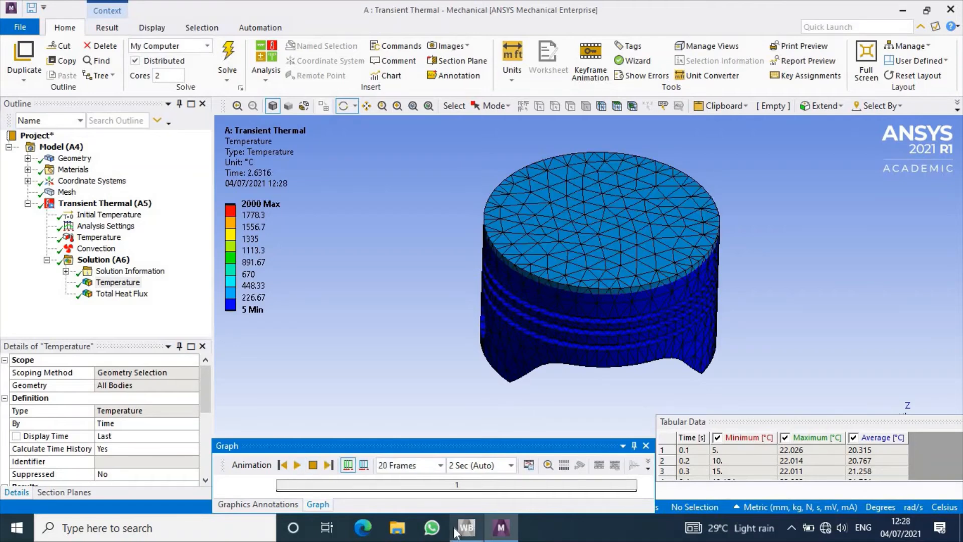
# Step: Switch to Workbench, add a Static Structural system linked to the Transient Thermal solution, and open its Setup in Mechanical
pyautogui.click(457, 528)
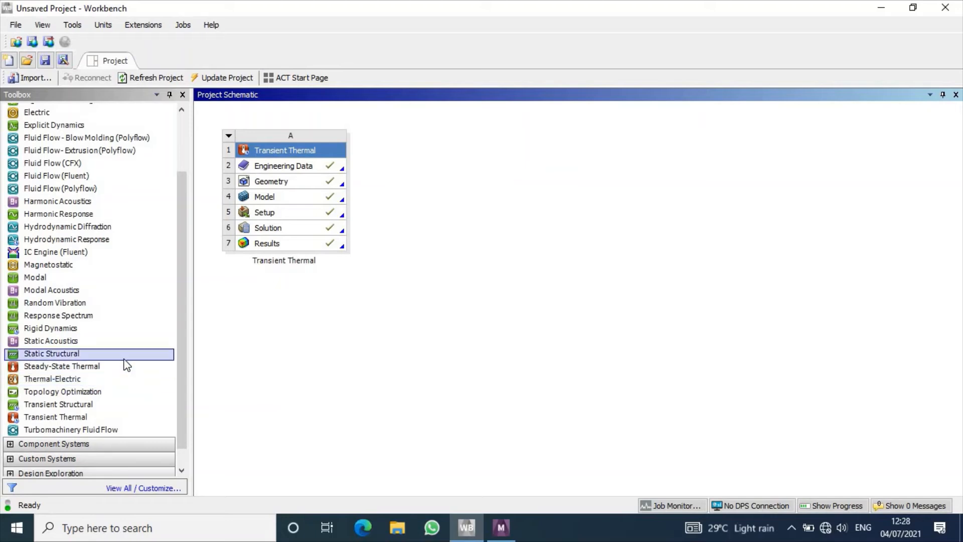
pyautogui.moveTo(124, 360); pyautogui.dragTo(290, 233)
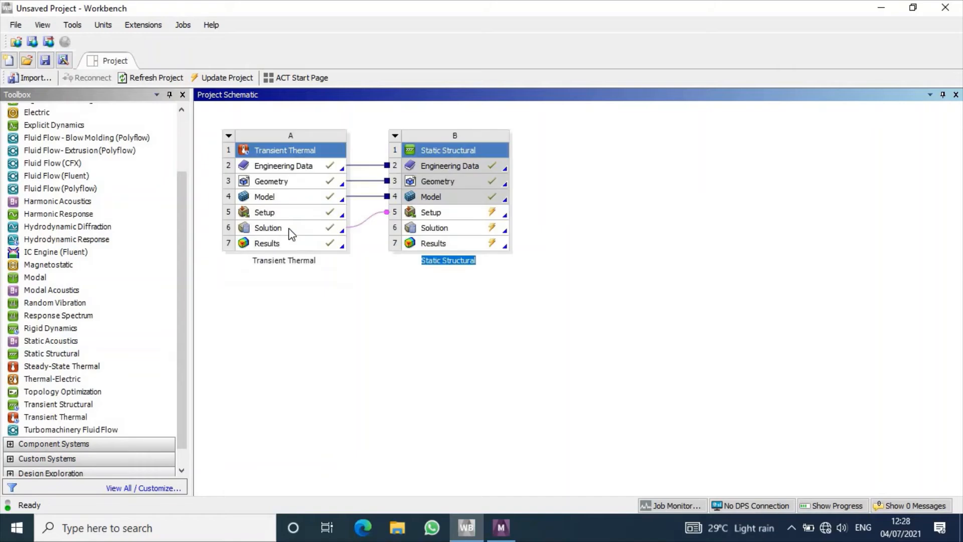
pyautogui.doubleClick(457, 216)
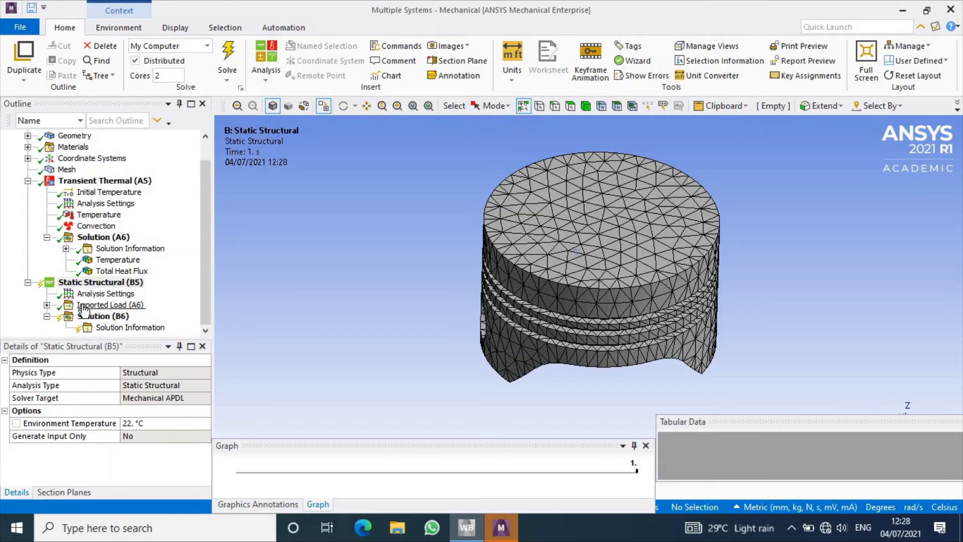
# Step: Import the Imported Body Temperature load from the transient thermal solution into the Static Structural analysis
pyautogui.click(46, 305)
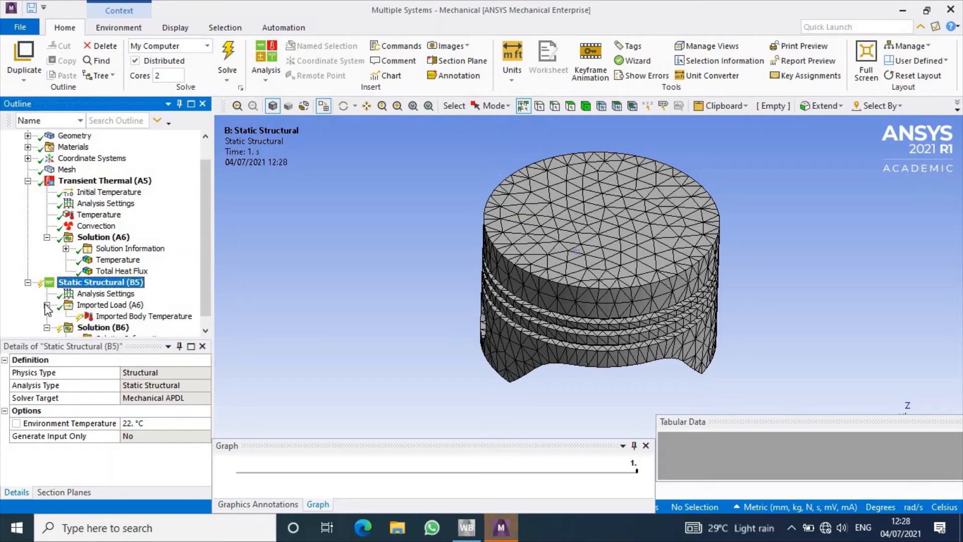
pyautogui.rightClick(119, 317)
pyautogui.click(161, 323)
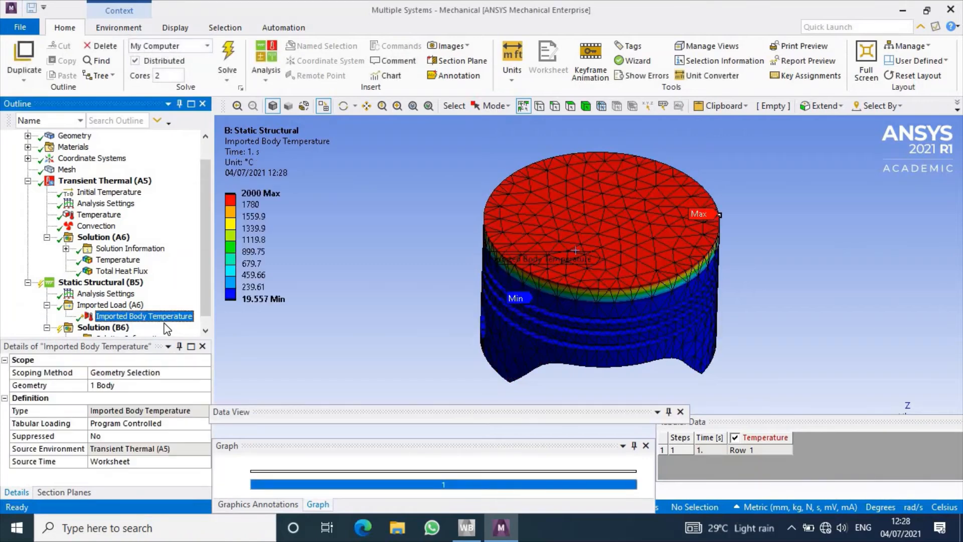
# Step: Insert a Fixed Support in Static Structural and scope it to the two bottom end faces of the piston skirt legs
pyautogui.click(100, 282)
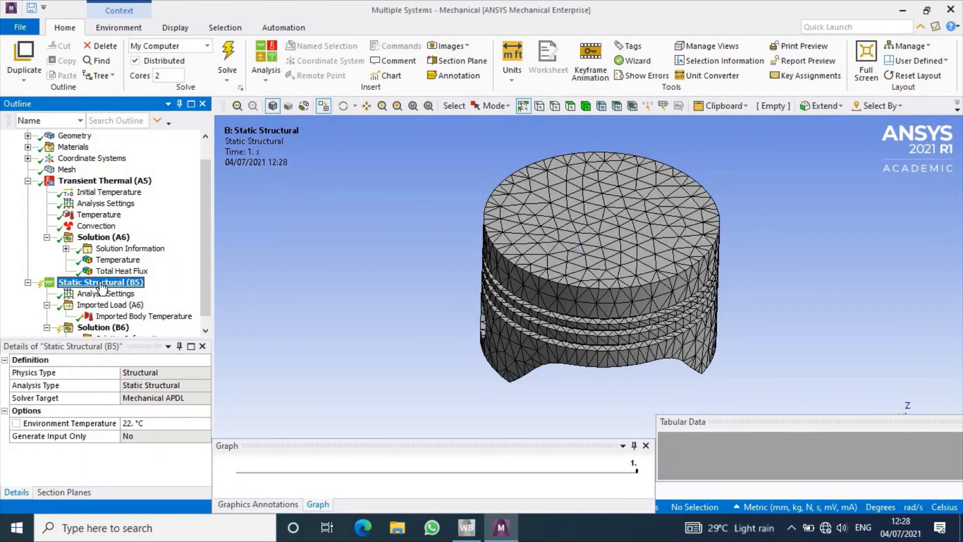
pyautogui.rightClick(102, 286)
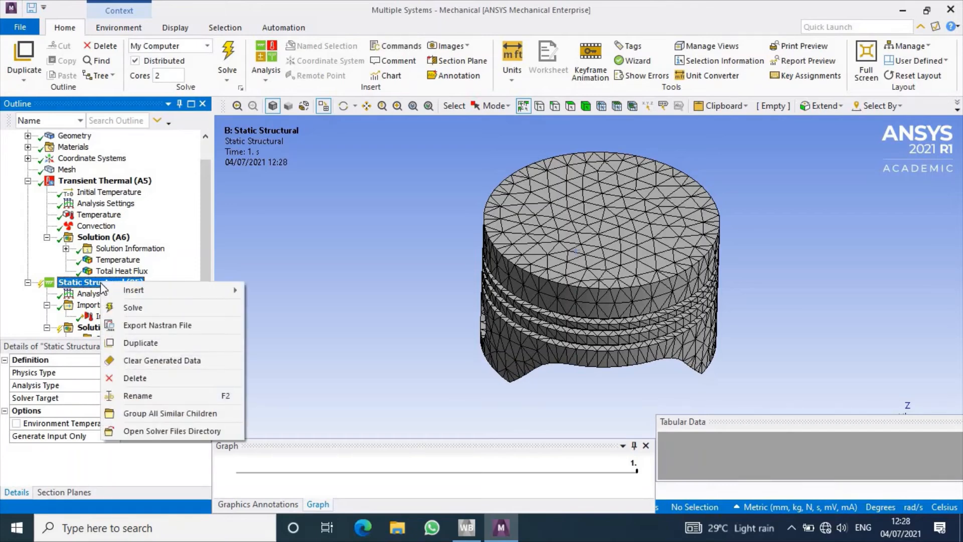
pyautogui.moveTo(145, 292)
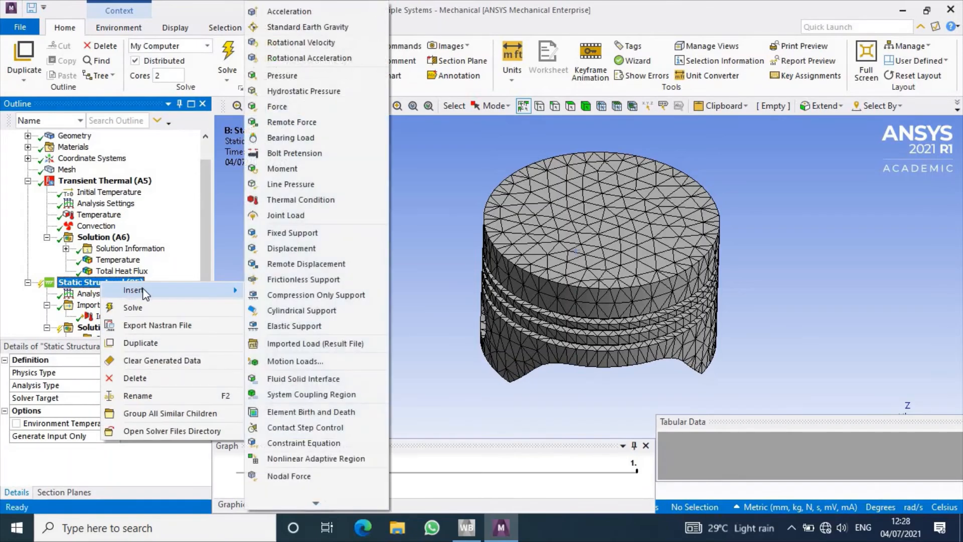
pyautogui.click(284, 232)
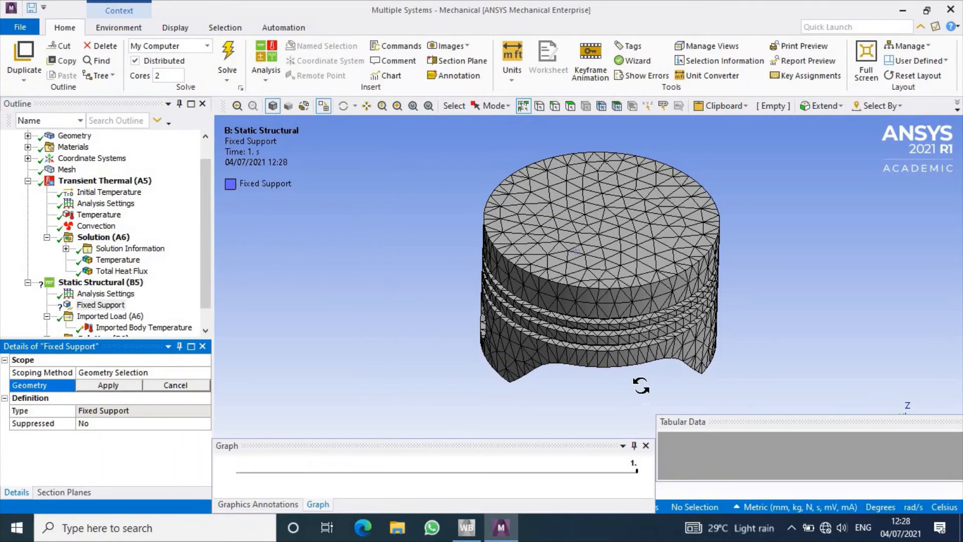
pyautogui.moveTo(636, 386); pyautogui.dragTo(644, 293, button='middle')
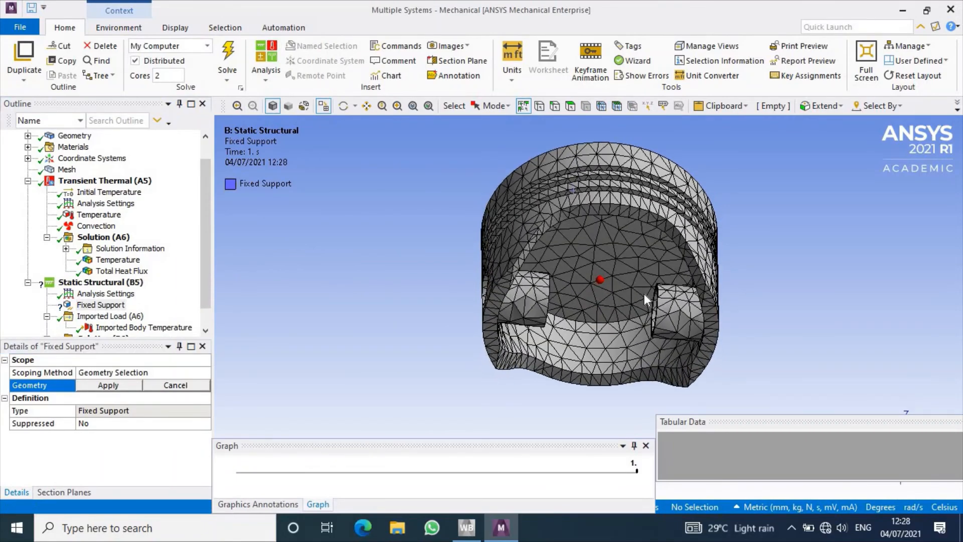
pyautogui.click(704, 333)
pyautogui.keyDown('ctrl'); pyautogui.click(492, 323); pyautogui.keyUp('ctrl')
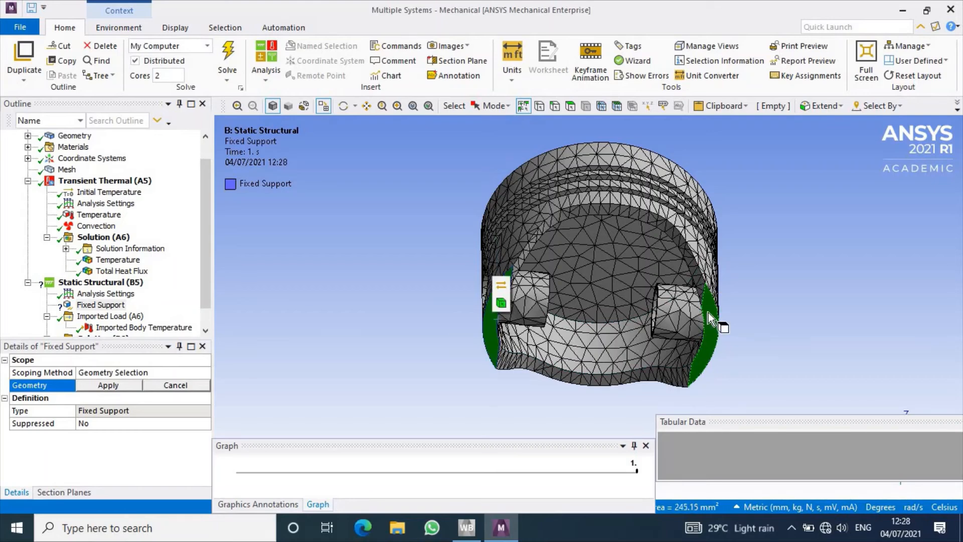
pyautogui.moveTo(737, 303); pyautogui.dragTo(737, 341, button='middle')
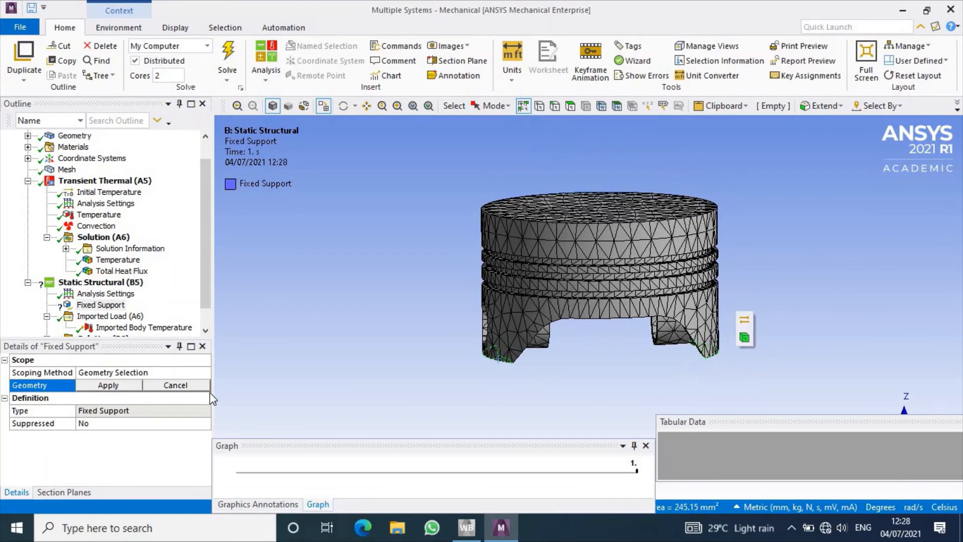
pyautogui.click(125, 385)
# Step: Add Total Deformation and Equivalent (von-Mises) Stress results to the Static Structural solution and solve it
pyautogui.scroll(-1, 158, 296)
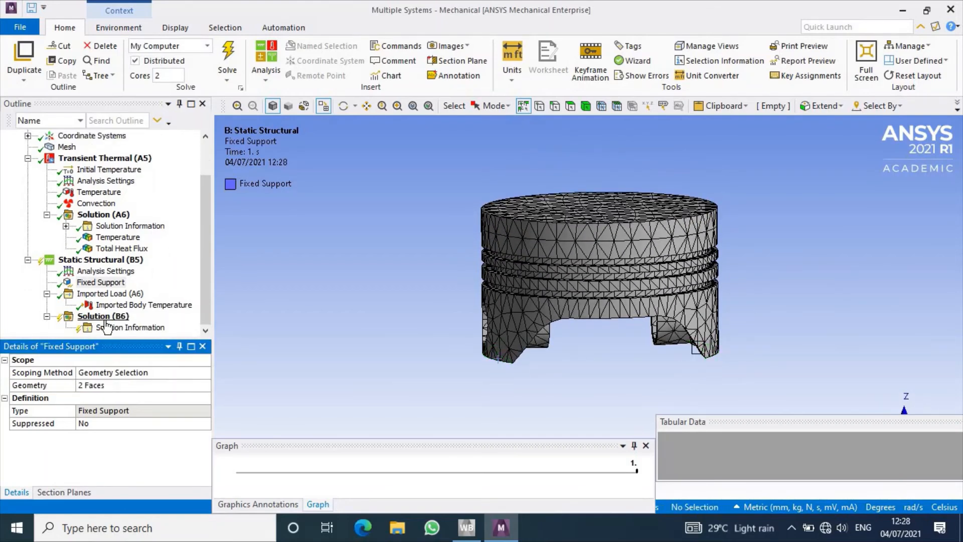
pyautogui.click(104, 317)
pyautogui.rightClick(105, 318)
pyautogui.moveTo(191, 328)
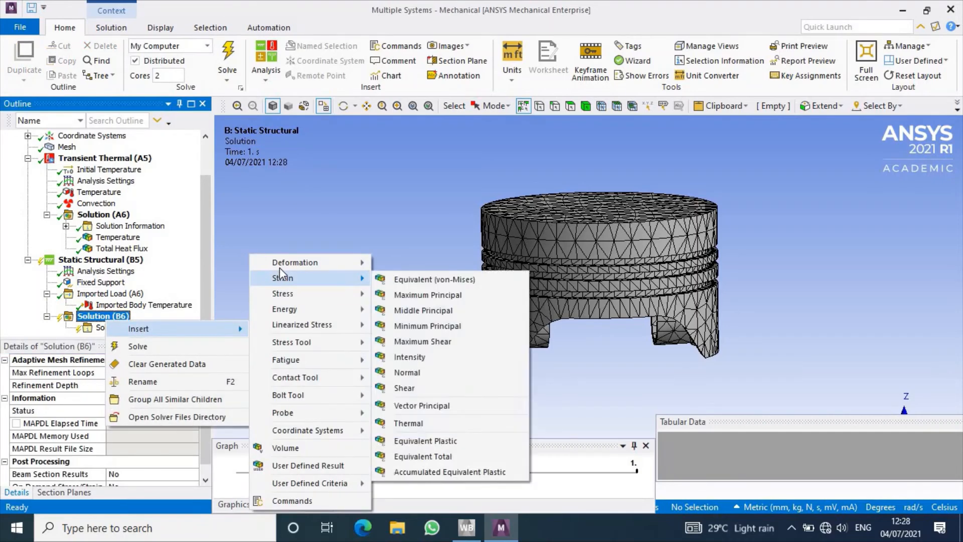
pyautogui.click(402, 262)
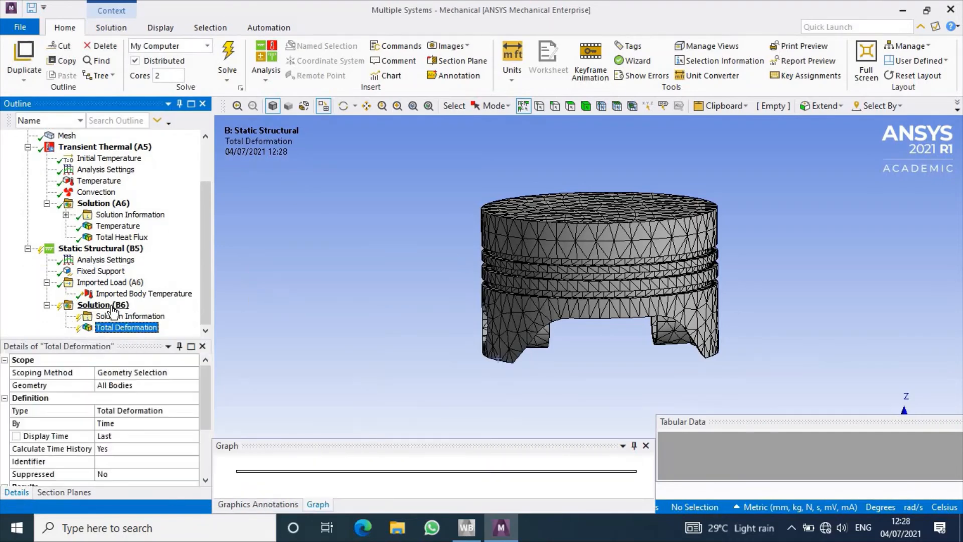
pyautogui.rightClick(108, 305)
pyautogui.moveTo(166, 314)
pyautogui.moveTo(310, 297)
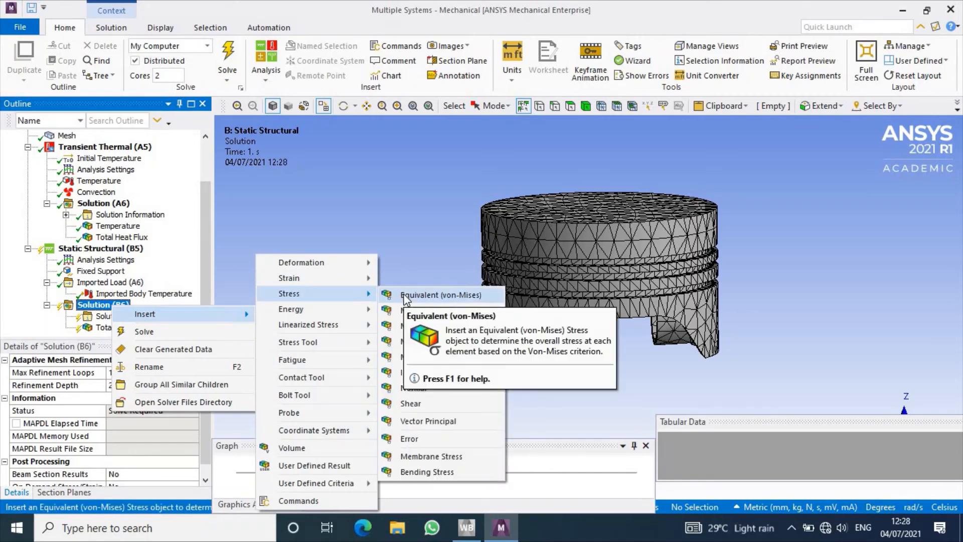
pyautogui.click(404, 297)
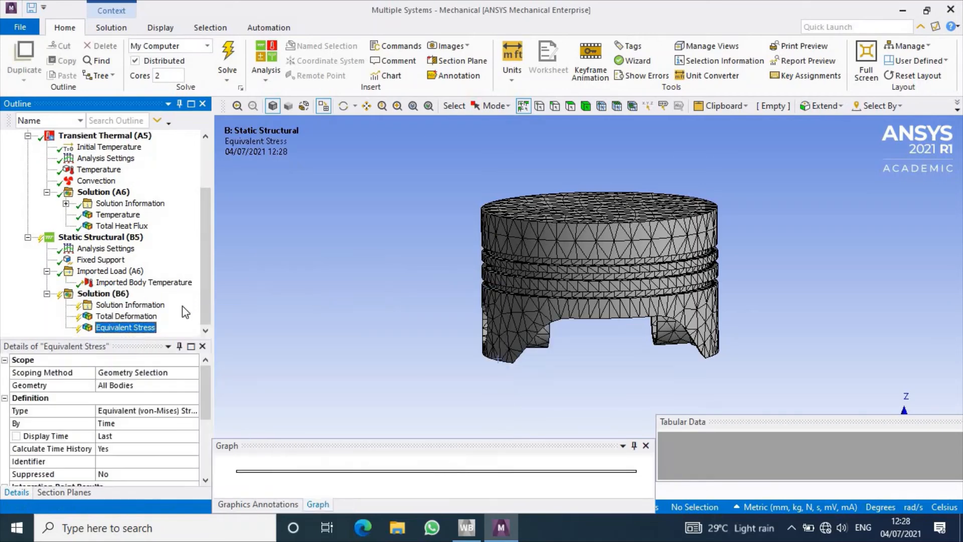
pyautogui.click(228, 57)
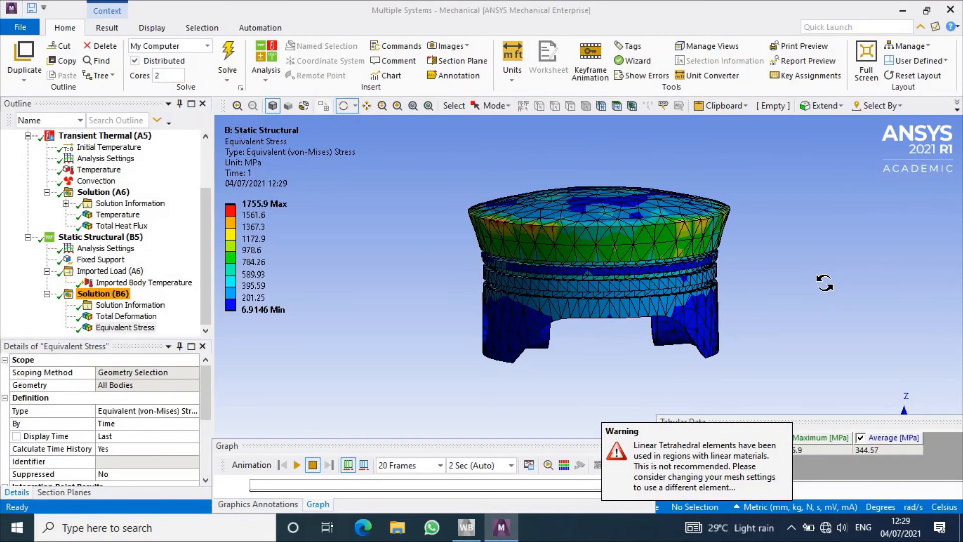
# Step: Play and pause the animations of the Equivalent Stress and Total Deformation results on the piston
pyautogui.moveTo(819, 294); pyautogui.dragTo(817, 305)
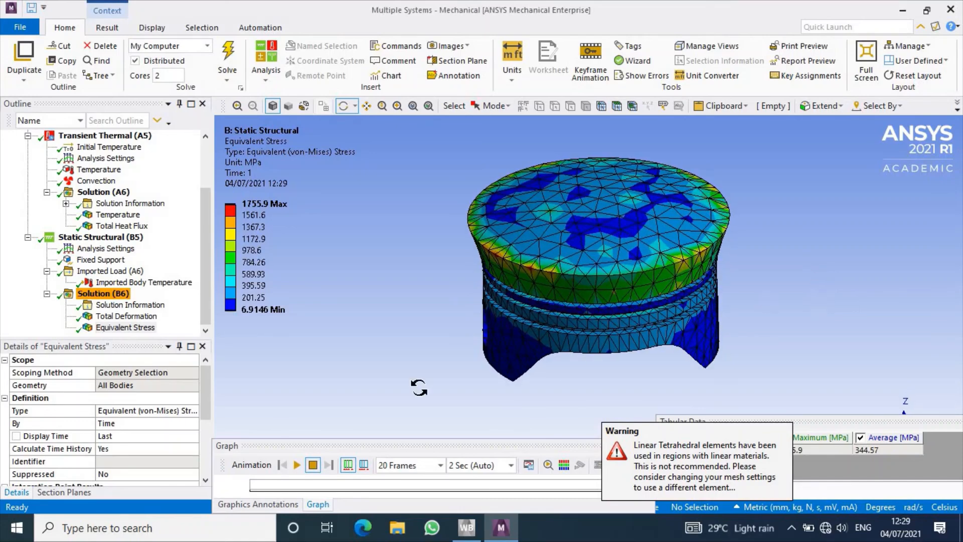
pyautogui.click(296, 465)
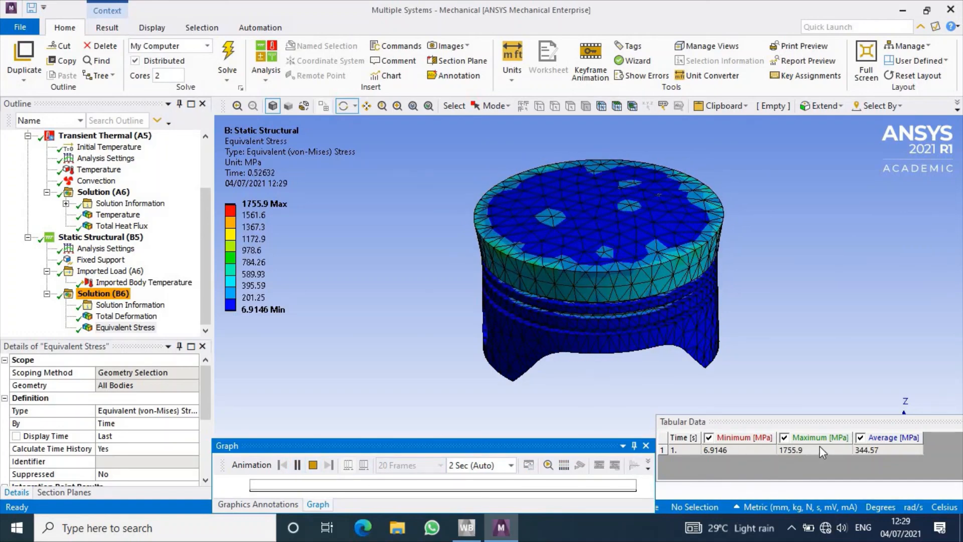
pyautogui.click(300, 465)
pyautogui.click(126, 316)
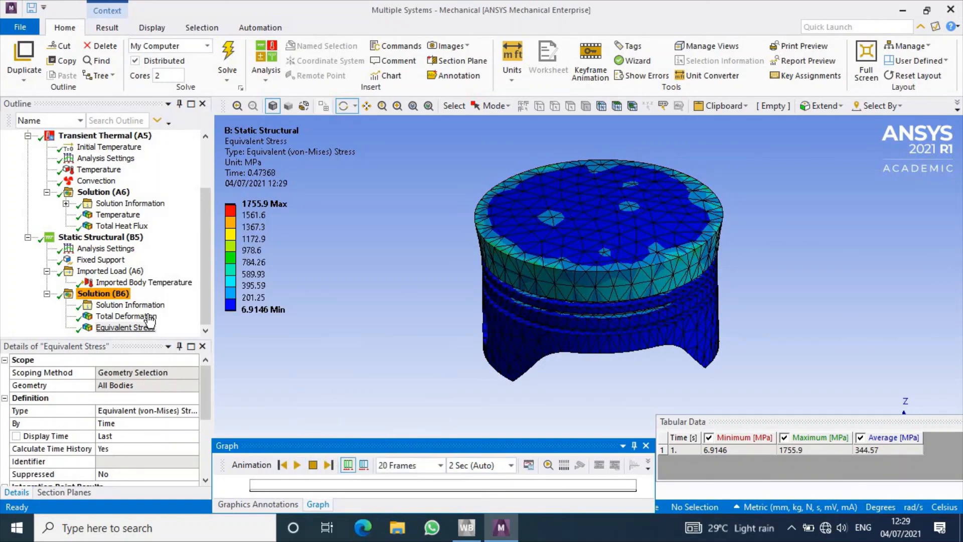
pyautogui.click(297, 464)
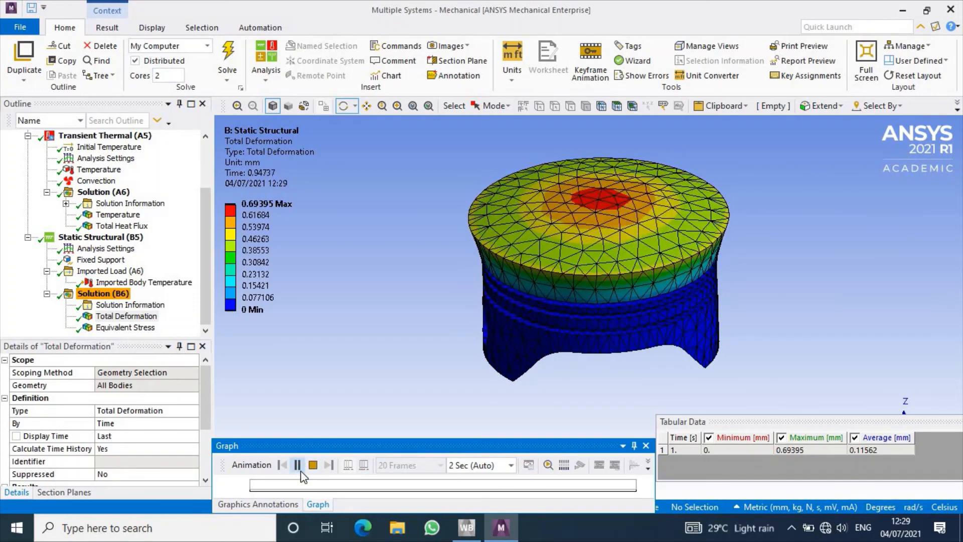
pyautogui.click(299, 466)
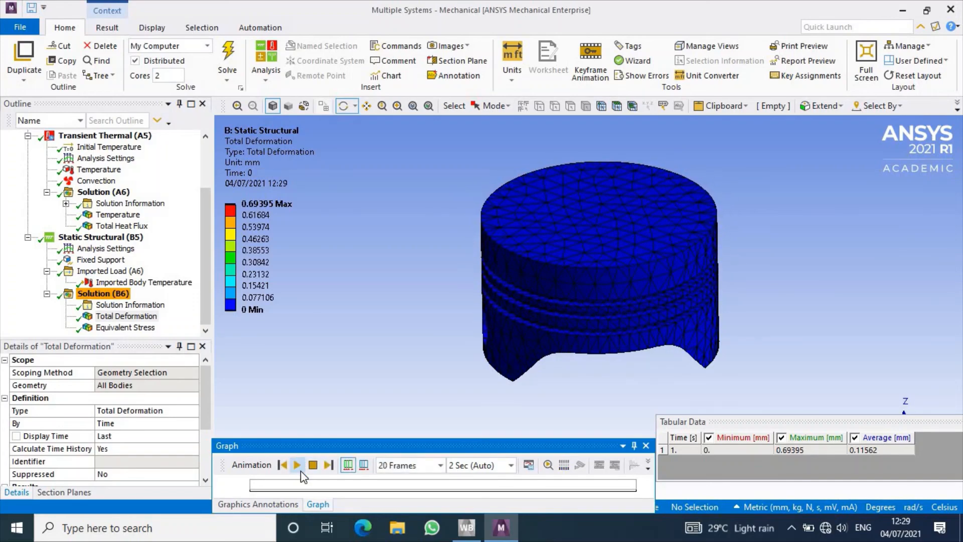